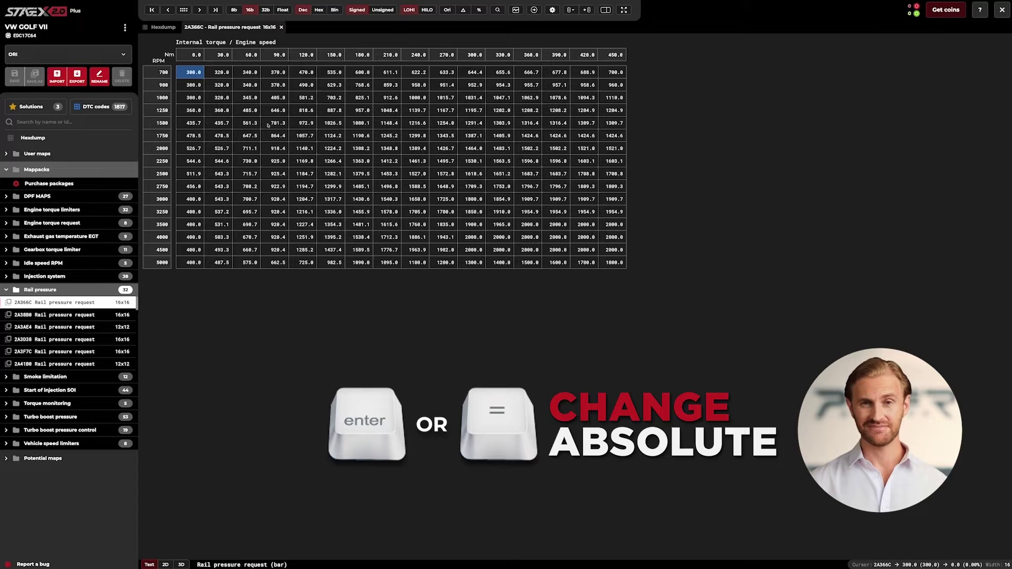
Set the rail pressure cells for 90–360 Nm at 1500–3250 RPM to an absolute decimal value of 1999
{"action": "left_click_drag", "start_coordinate": [270, 125], "coordinate": [514, 217]}
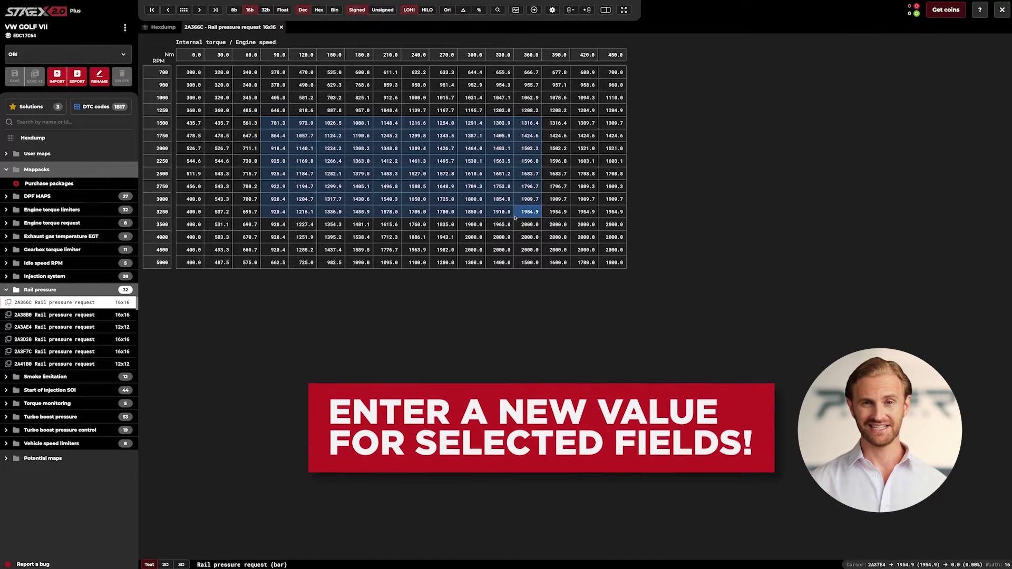
{"action": "right_click", "coordinate": [515, 216]}
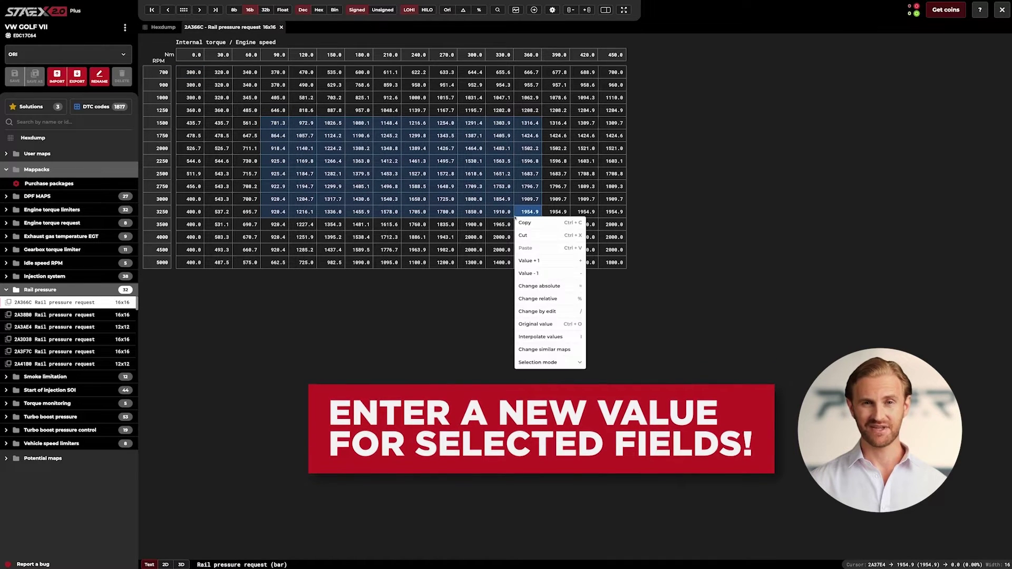
{"action": "left_click", "coordinate": [537, 285]}
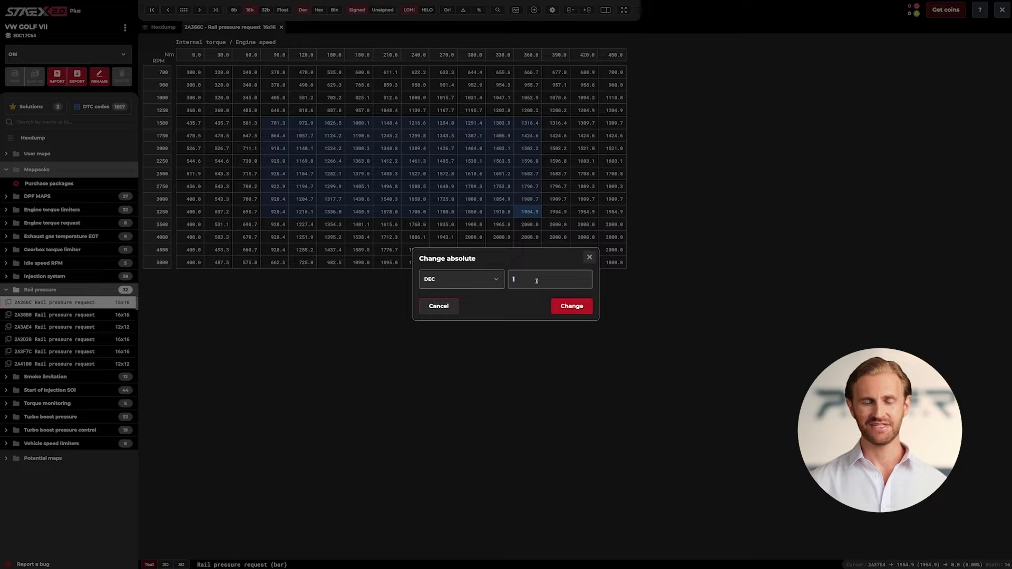
{"action": "type", "text": "999"}
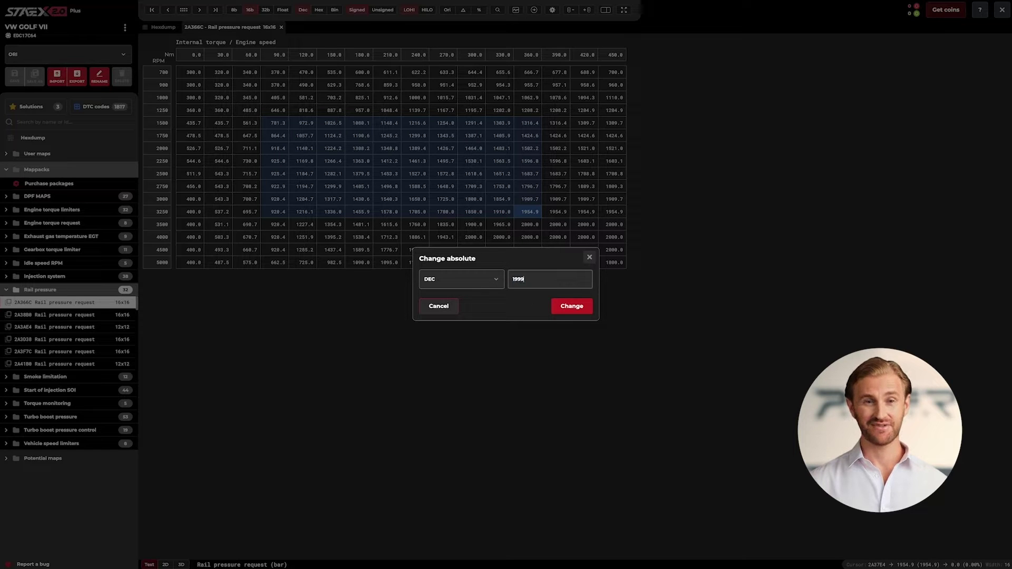
{"action": "key", "text": "Return"}
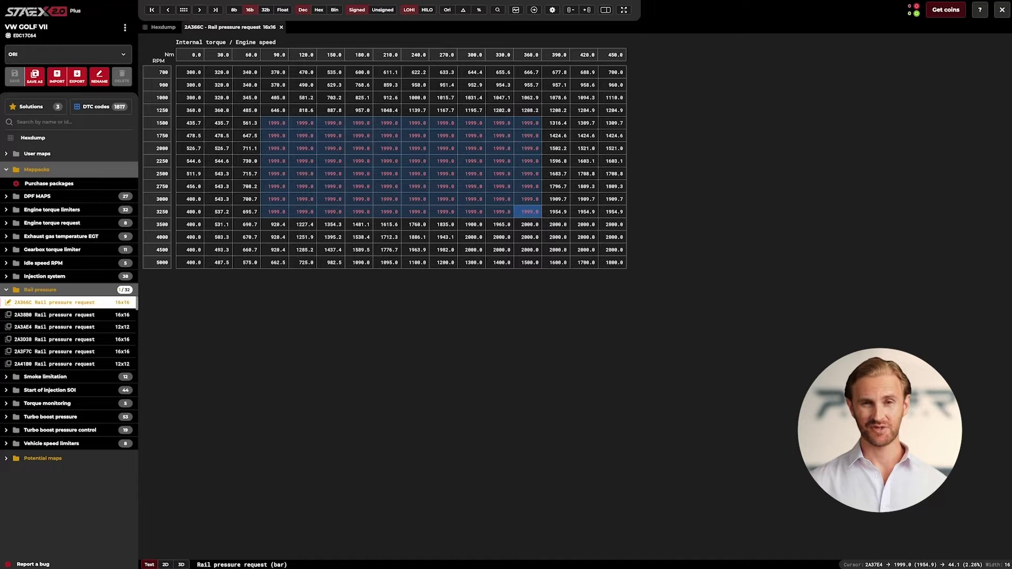
Raise and lower the selected rail pressure cells in single-unit increments, finishing at 2002
{"action": "key", "text": "plus"}
{"action": "key", "text": "plus"}
{"action": "key", "text": "plus"}
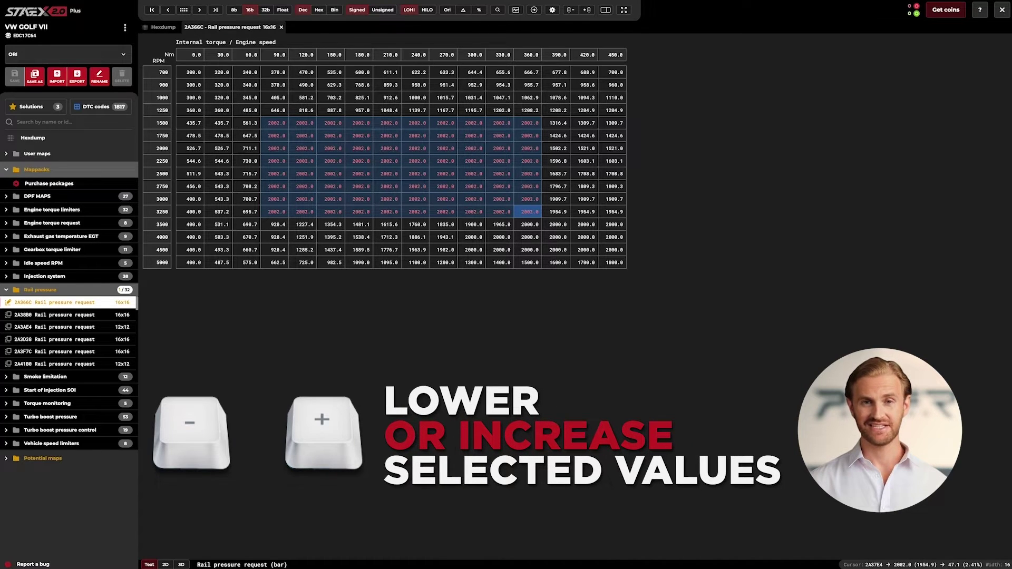
{"action": "key", "text": "minus"}
{"action": "key", "text": "minus"}
{"action": "key", "text": "minus"}
{"action": "key", "text": "plus"}
{"action": "key", "text": "plus"}
{"action": "key", "text": "plus"}
{"action": "key", "text": "plus"}
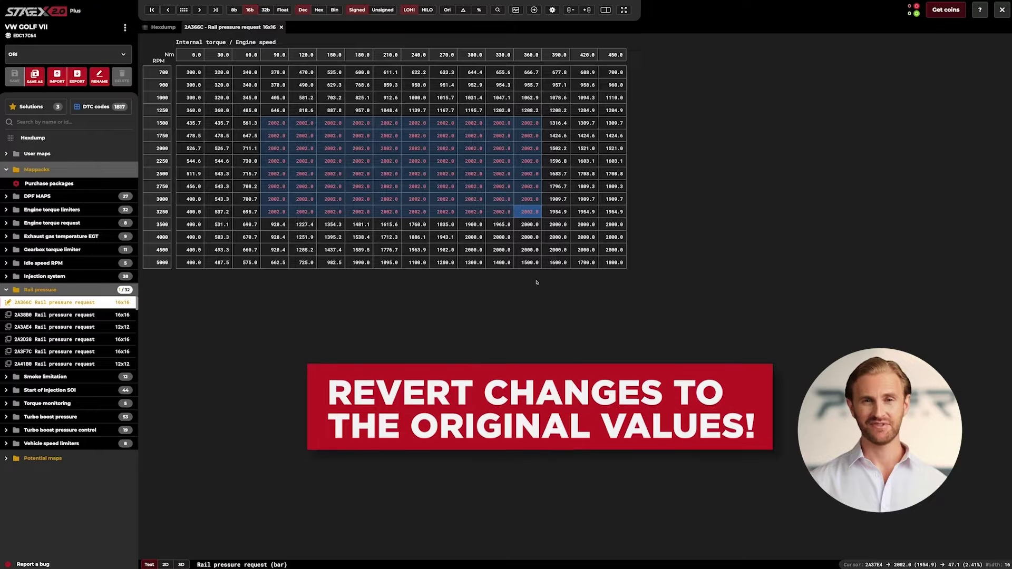
Revert the selected rail pressure cells to their original values and clear the selection
{"action": "right_click", "coordinate": [532, 213]}
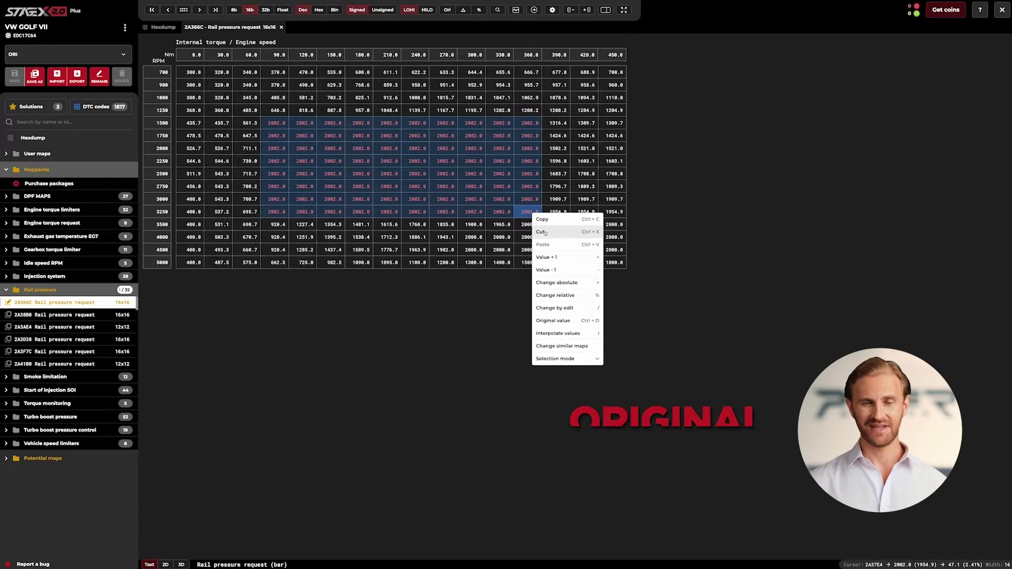
{"action": "left_click", "coordinate": [552, 321]}
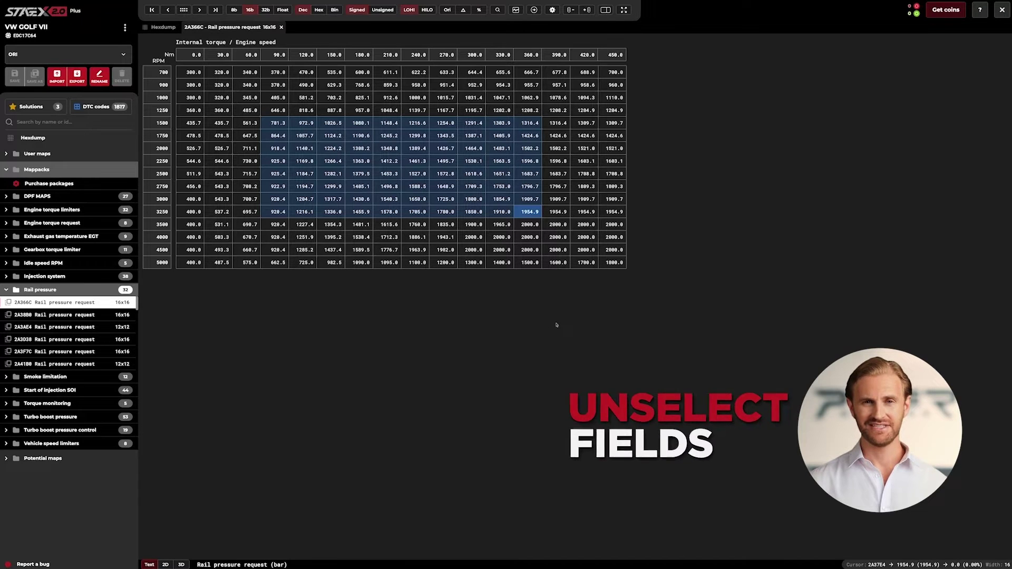
{"action": "key", "text": "Delete"}
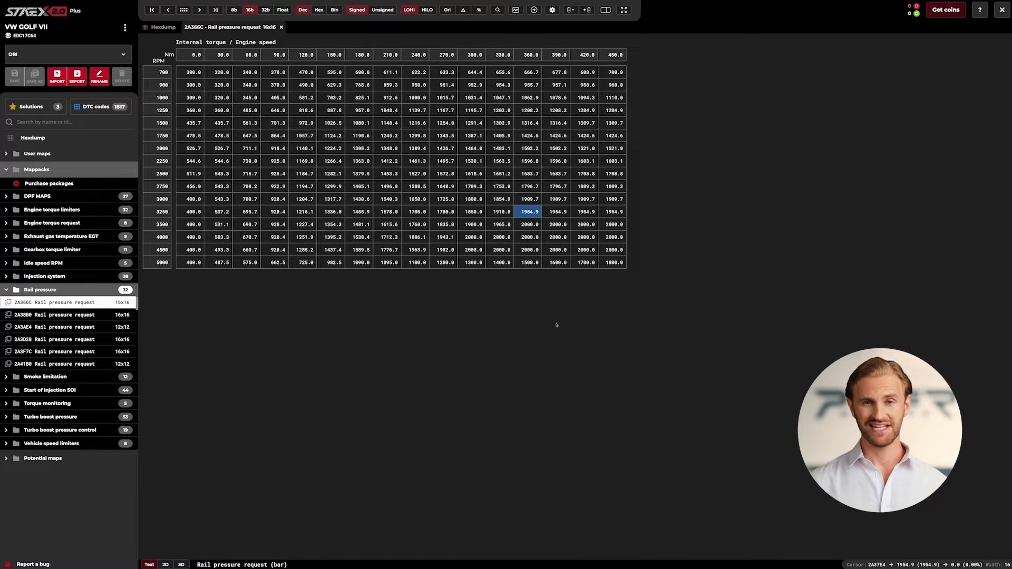
Change the cells for 150–450 Nm at 1500–5000 RPM relatively, adding 50 to the original data
{"action": "left_click", "coordinate": [614, 262]}
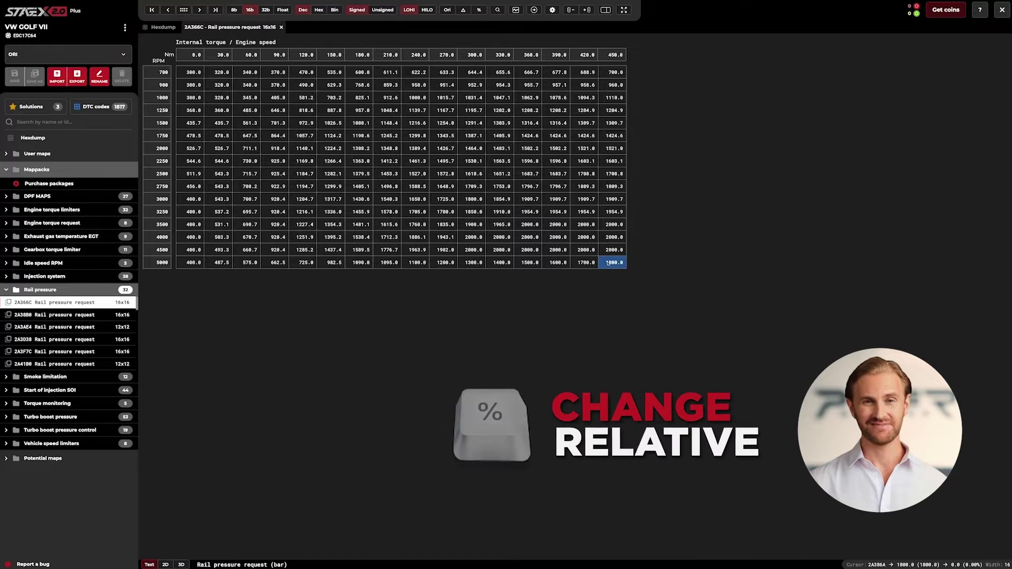
{"action": "left_click_drag", "start_coordinate": [614, 262], "coordinate": [341, 127]}
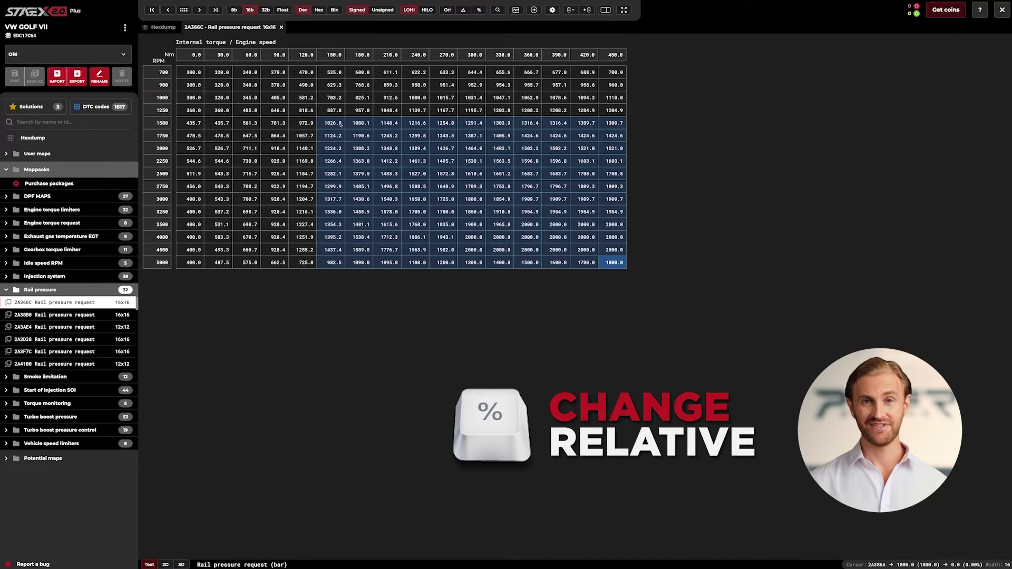
{"action": "right_click", "coordinate": [339, 123]}
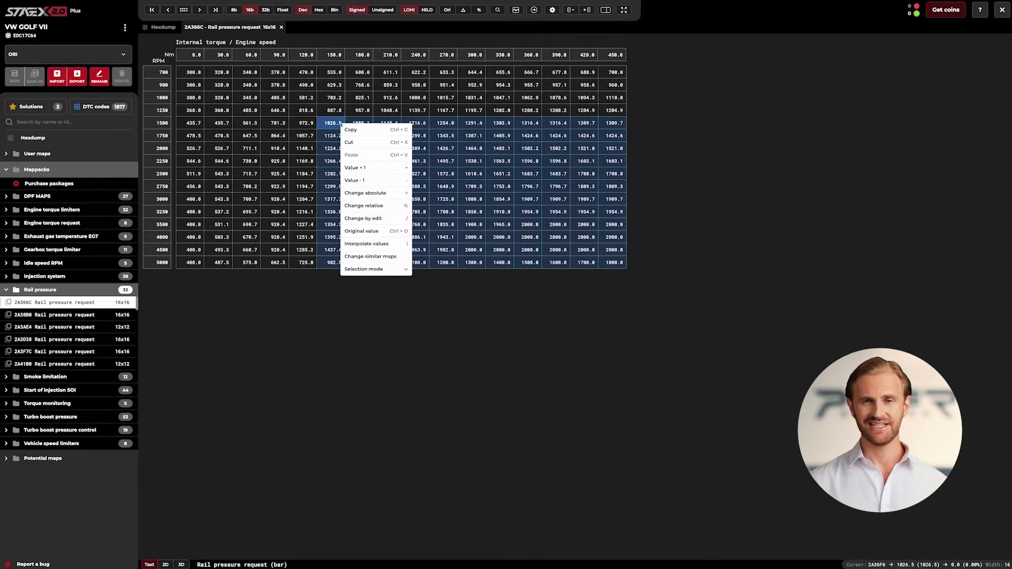
{"action": "left_click", "coordinate": [373, 205]}
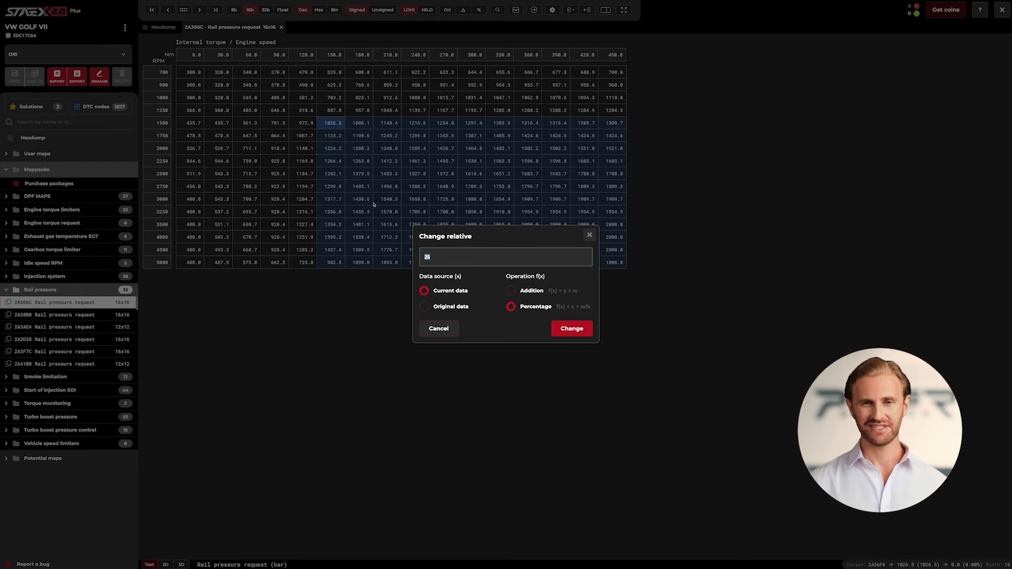
{"action": "left_click", "coordinate": [424, 310]}
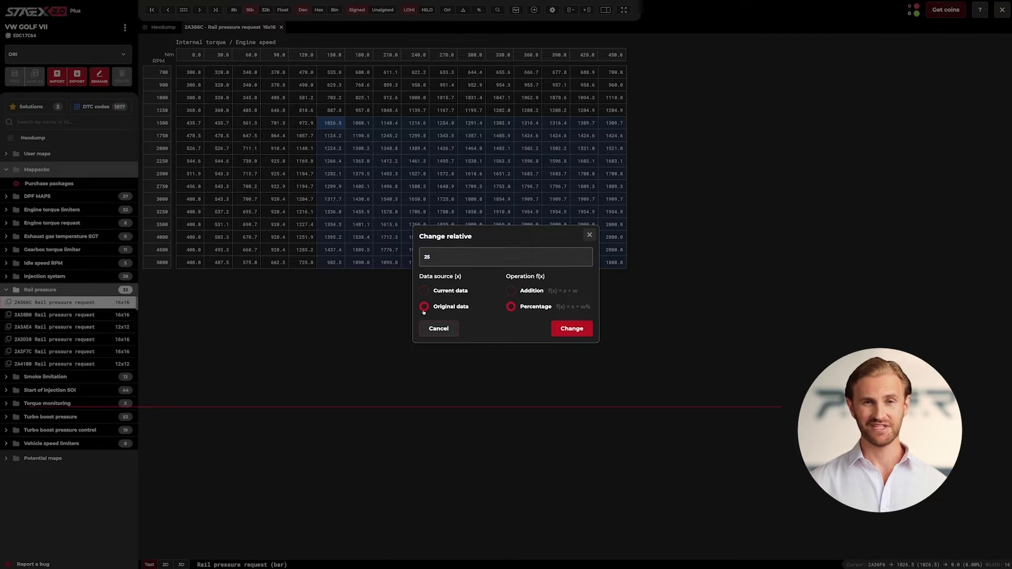
{"action": "left_click", "coordinate": [511, 290]}
{"action": "left_click", "coordinate": [498, 256]}
{"action": "key", "text": "BackSpace"}
{"action": "key", "text": "BackSpace"}
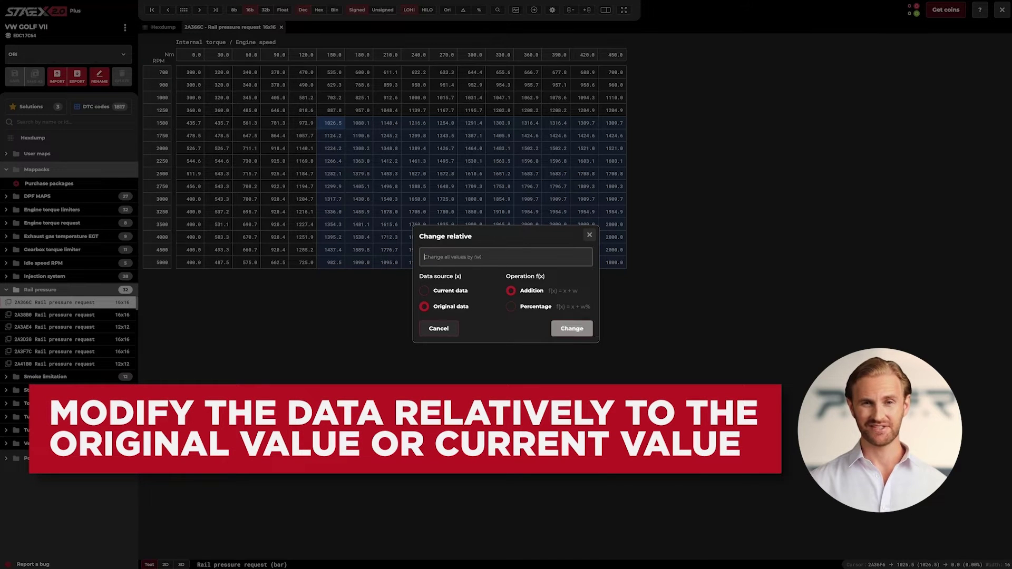
{"action": "type", "text": "50"}
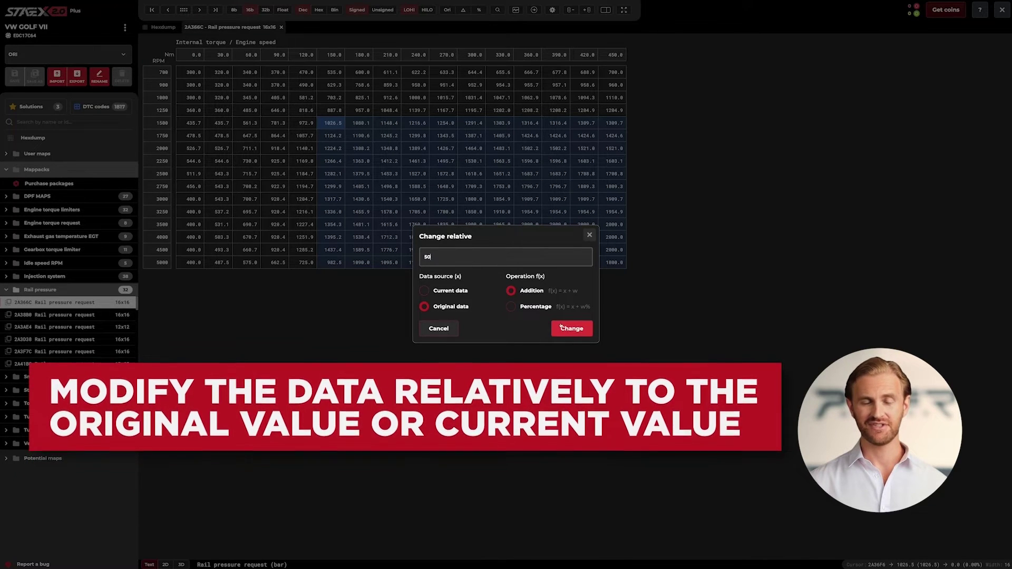
{"action": "left_click", "coordinate": [561, 327]}
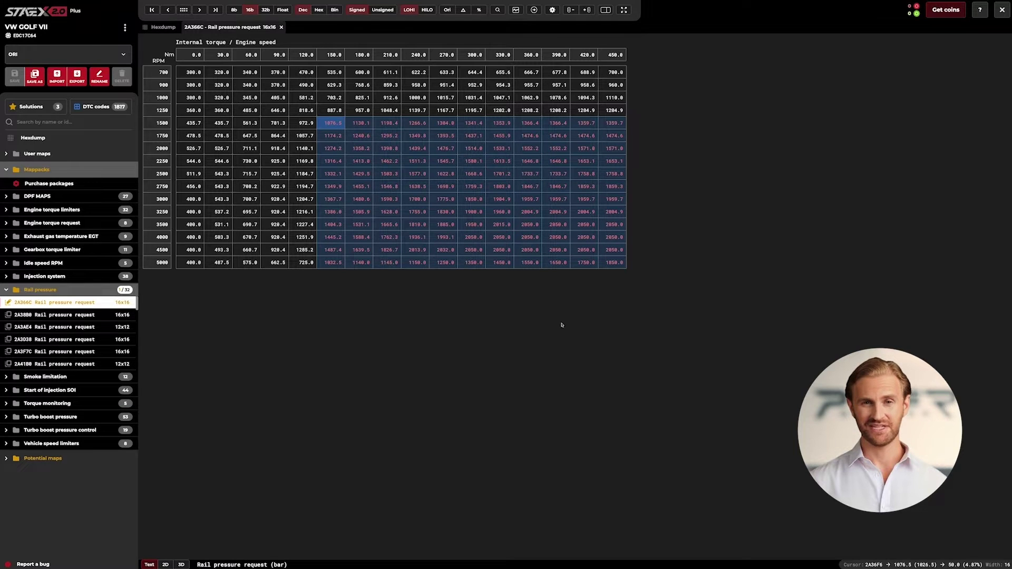
Restore the original values in the cells for 120–450 Nm at 1250–5000 RPM
{"action": "left_click_drag", "start_coordinate": [612, 263], "coordinate": [305, 110]}
{"action": "right_click", "coordinate": [307, 112]}
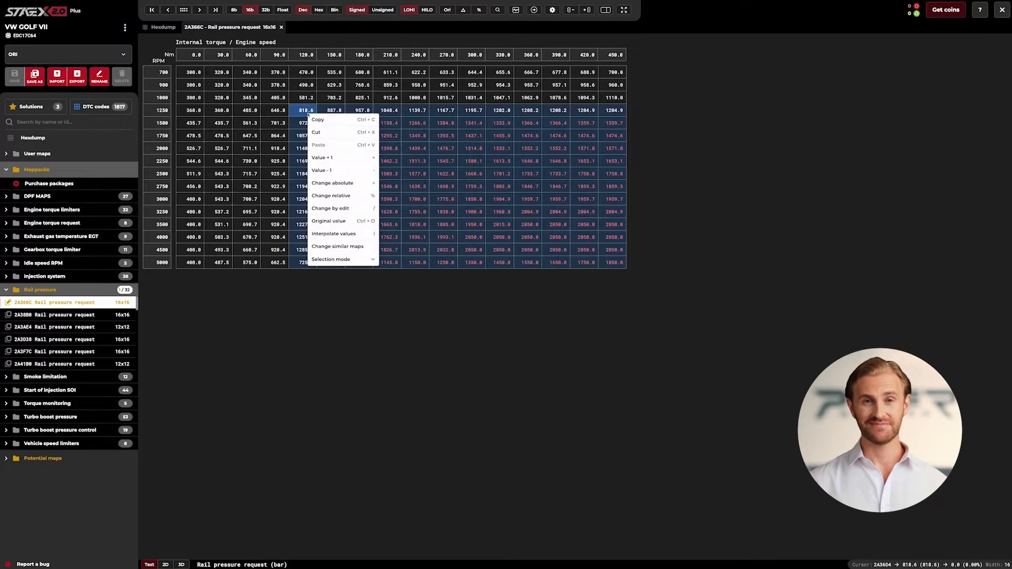
{"action": "left_click", "coordinate": [335, 194]}
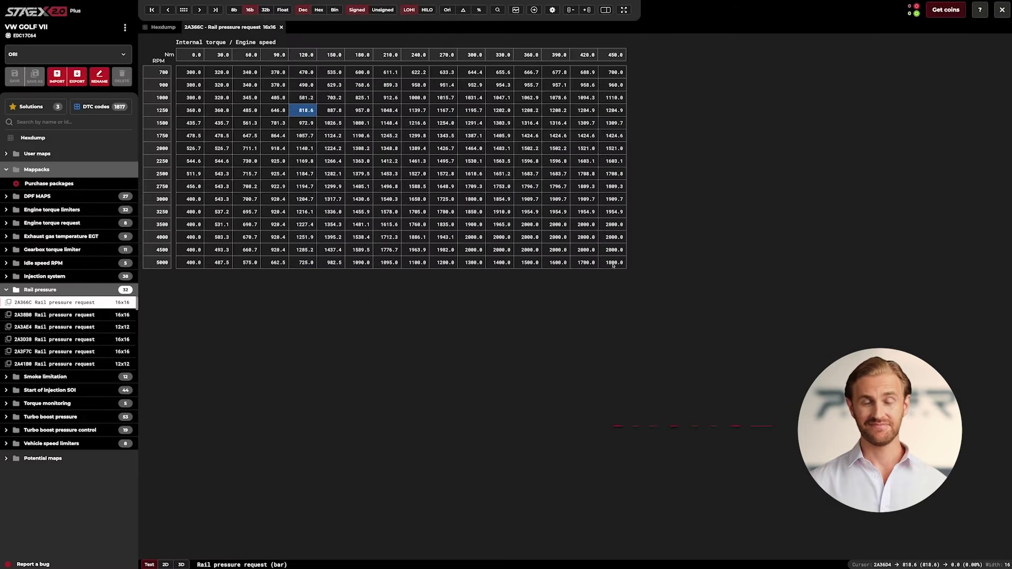
Start Change by edit on the cells for 60–450 Nm at 900–5000 RPM, with top-left and bottom-left matrix values of 25
{"action": "left_click_drag", "start_coordinate": [612, 262], "coordinate": [247, 88]}
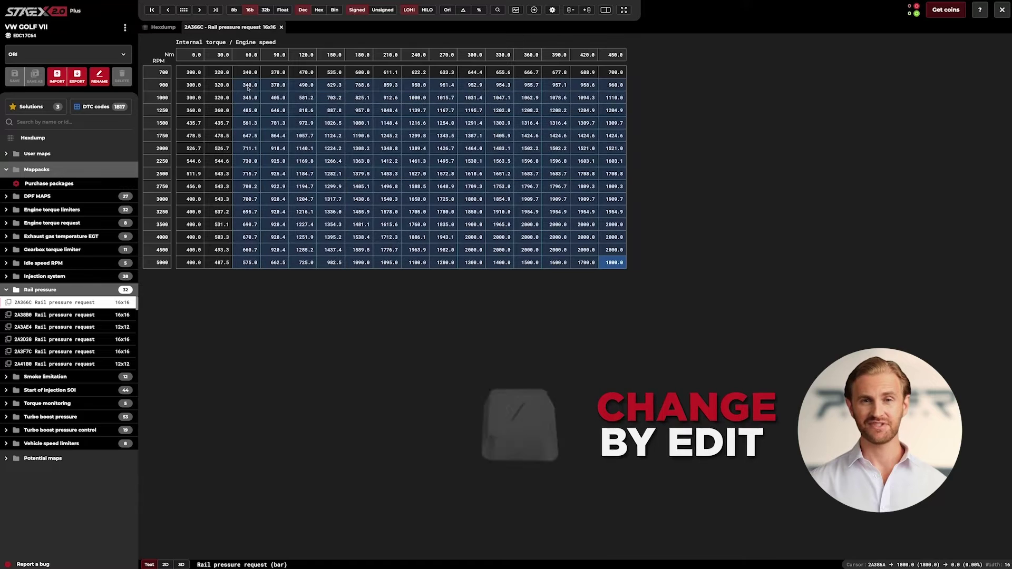
{"action": "right_click", "coordinate": [248, 89]}
{"action": "left_click", "coordinate": [287, 188]}
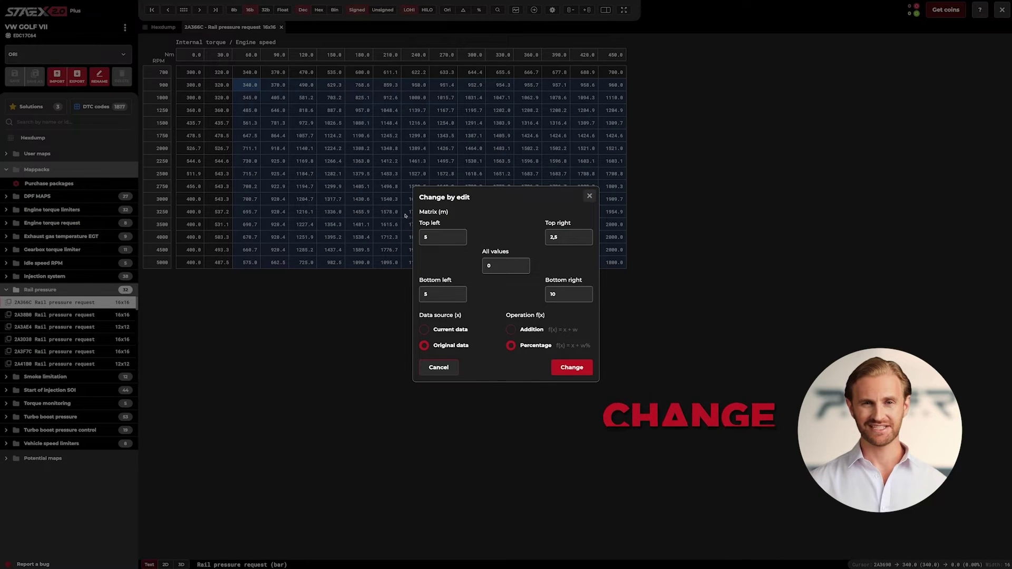
{"action": "left_click", "coordinate": [441, 235]}
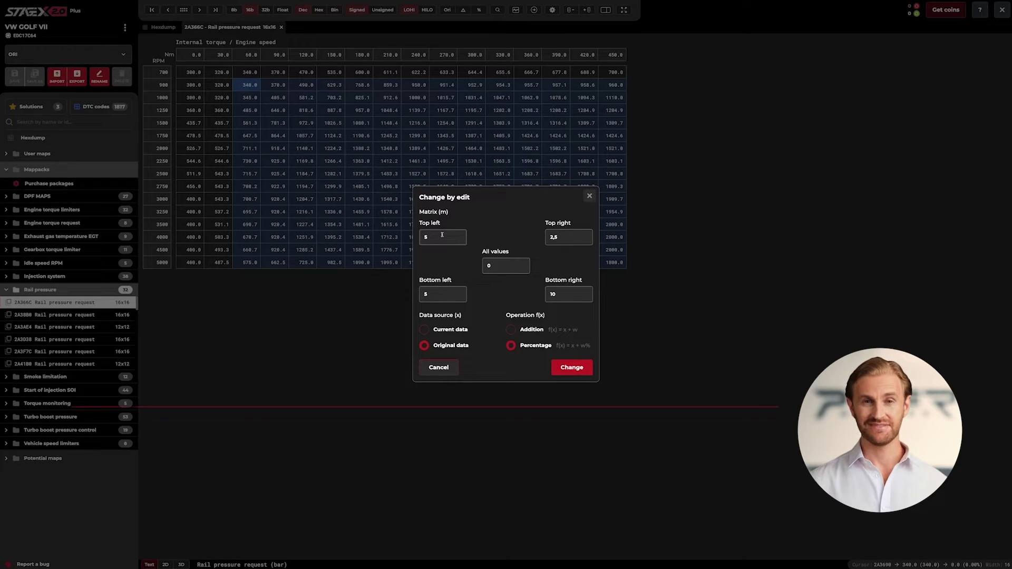
{"action": "key", "text": "BackSpace"}
{"action": "type", "text": "25"}
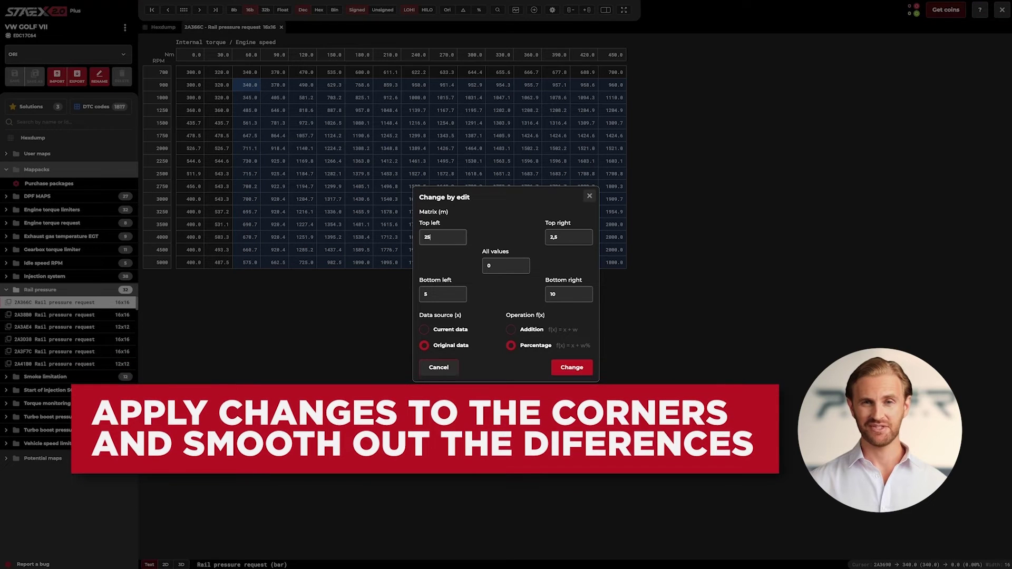
{"action": "double_click", "coordinate": [425, 294]}
{"action": "type", "text": "25"}
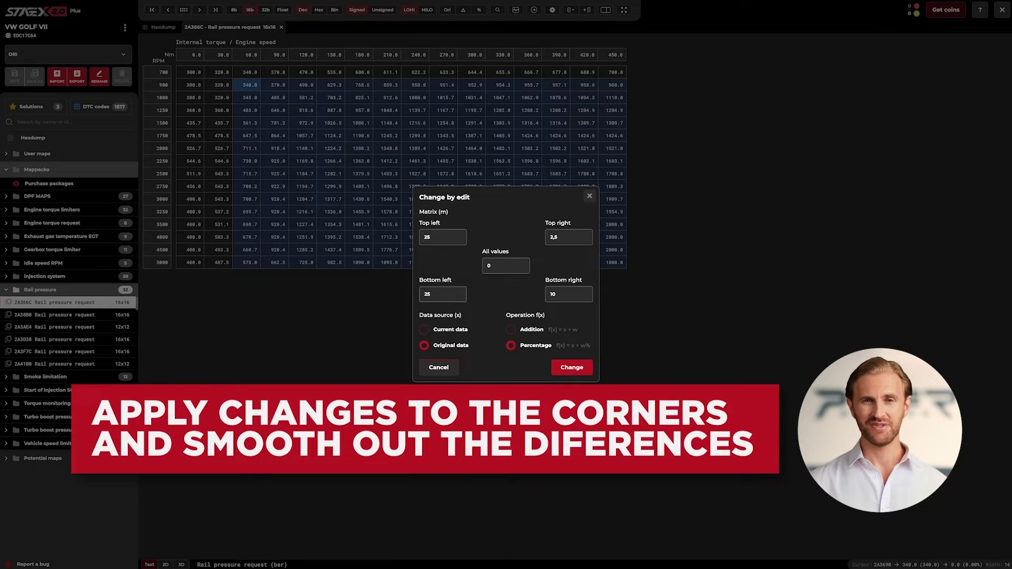
Set the matrix's bottom-right value to 100 and its top-right value to 40
{"action": "left_click", "coordinate": [569, 294]}
{"action": "type", "text": "0"}
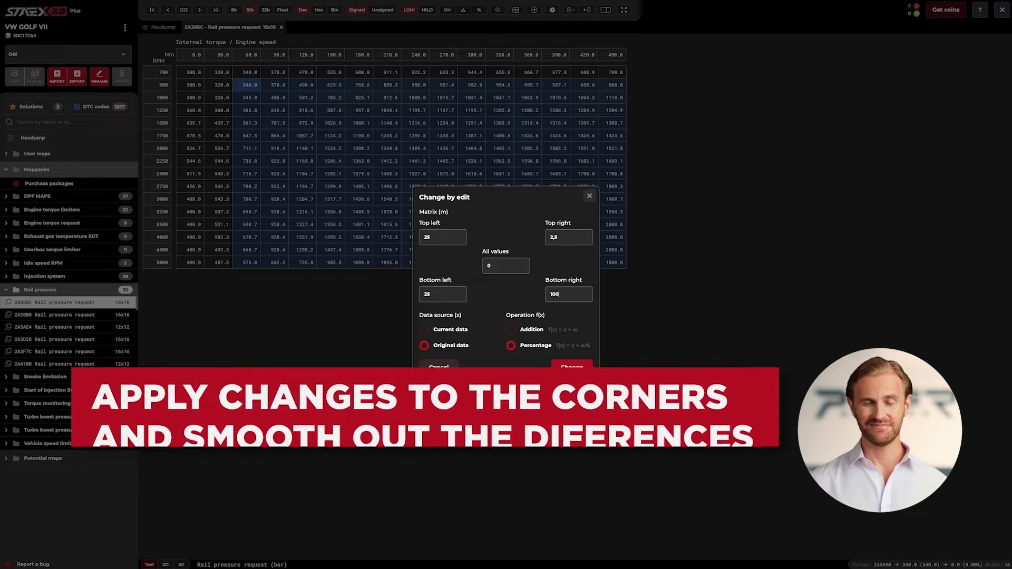
{"action": "left_click", "coordinate": [573, 237]}
{"action": "key", "text": "BackSpace"}
{"action": "key", "text": "BackSpace"}
{"action": "key", "text": "BackSpace"}
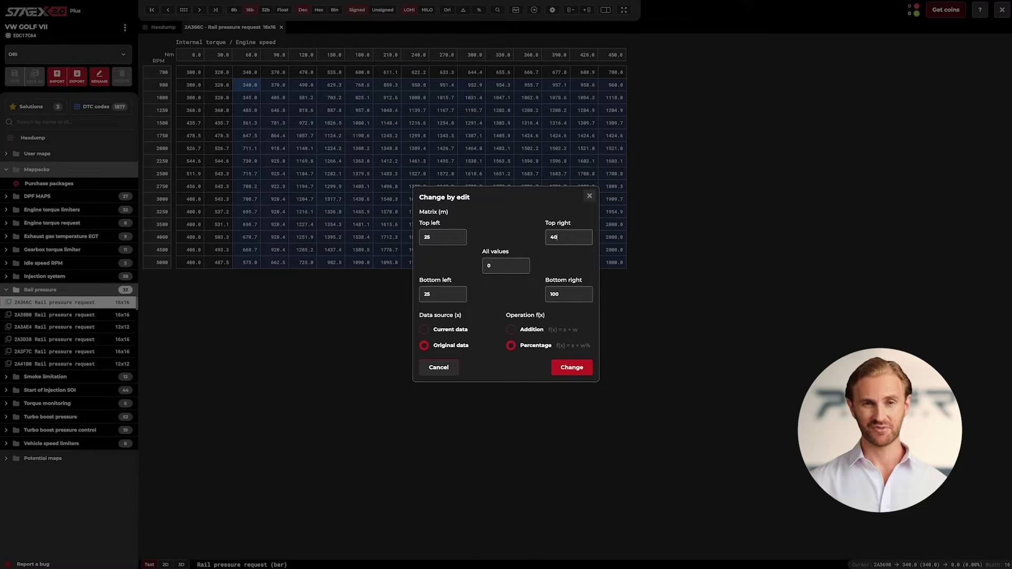
Apply the corner matrix to the selected cells as an addition to the current data
{"action": "left_click", "coordinate": [451, 331]}
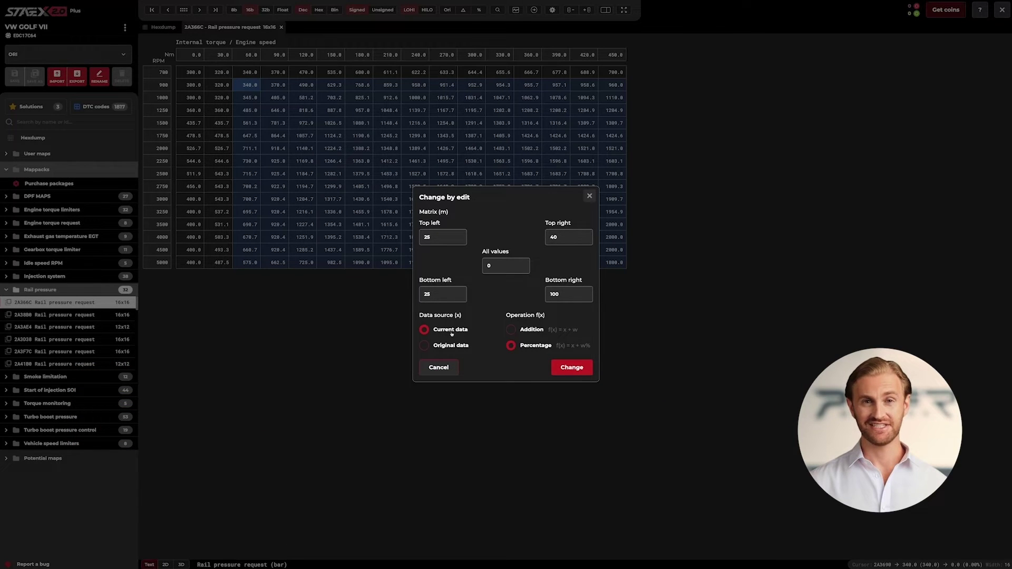
{"action": "left_click", "coordinate": [514, 330]}
{"action": "left_click", "coordinate": [565, 368]}
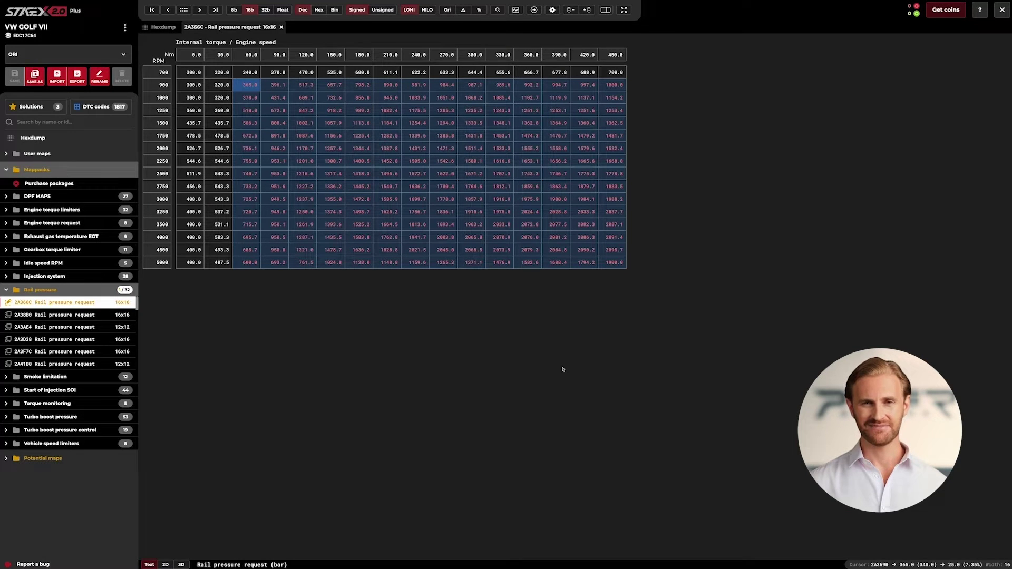
Undo the corner-based edit of the rail pressure map and clear the selection
{"action": "key", "text": "ctrl+z"}
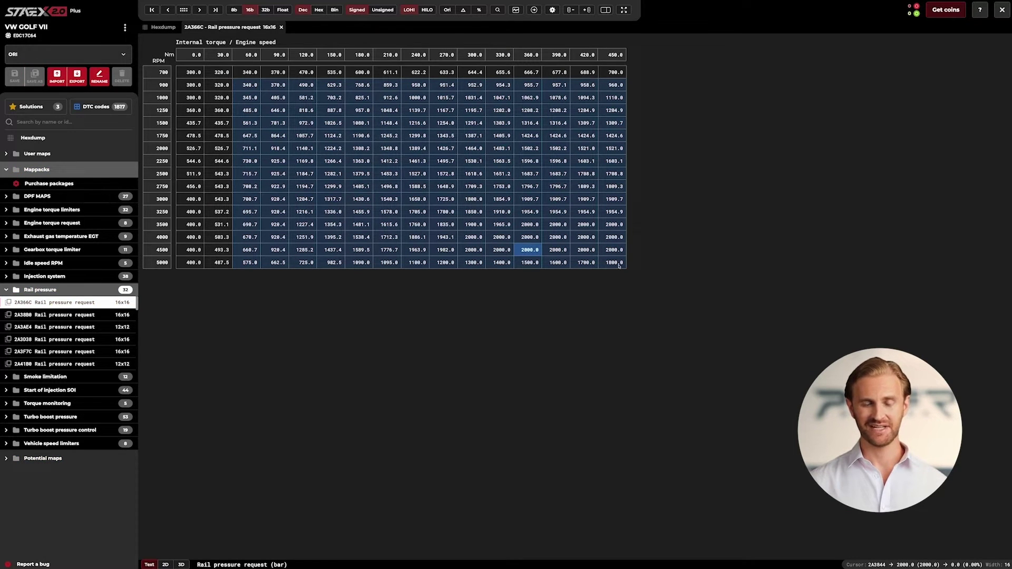
{"action": "key", "text": "Escape"}
Collapse the Rail pressure group and open the 33E330 Drivers wish torque map from the Engine torque request group
{"action": "left_click", "coordinate": [5, 290]}
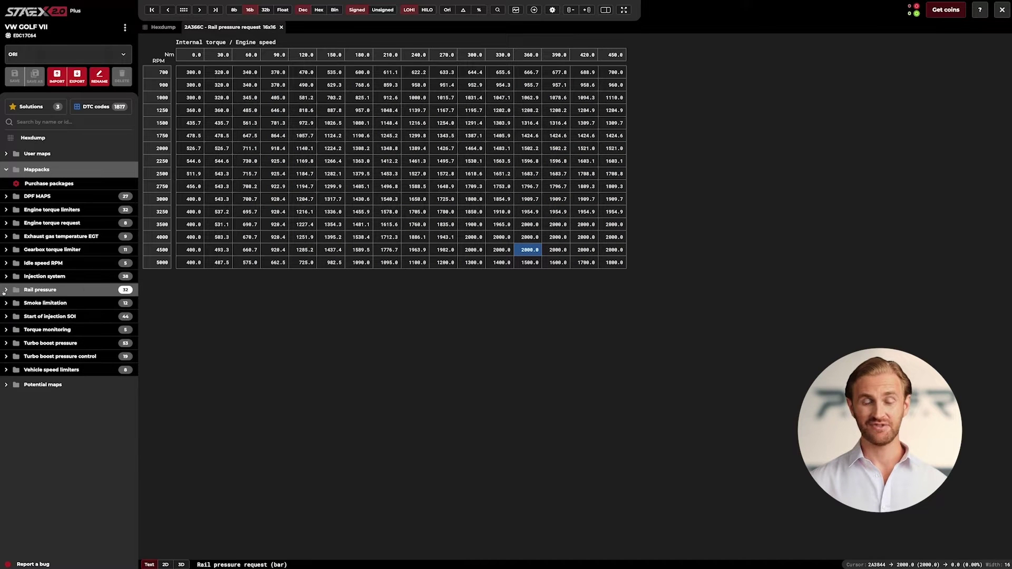
{"action": "left_click", "coordinate": [32, 223]}
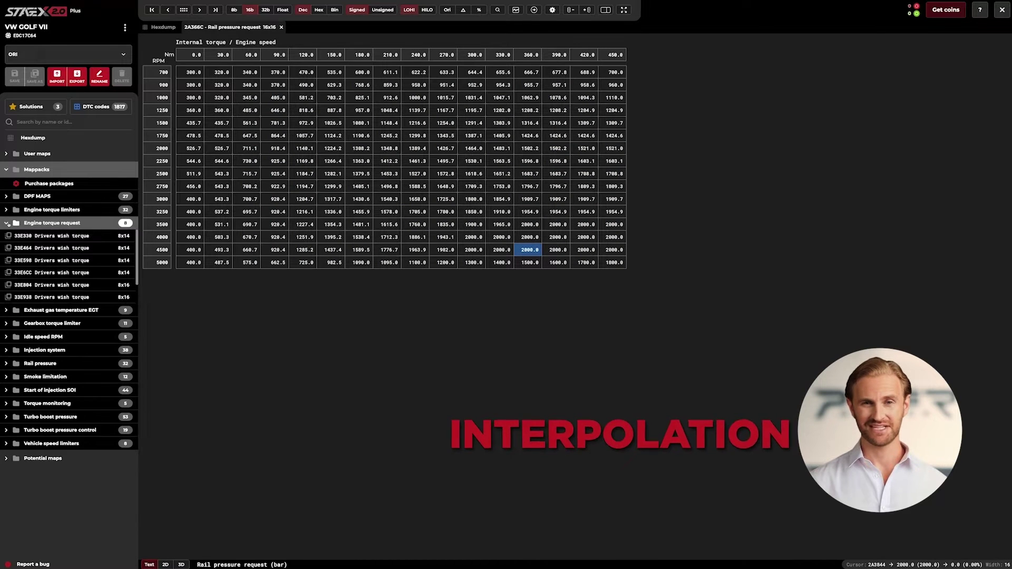
{"action": "left_click", "coordinate": [32, 236]}
Change the whole 100% pedal position column of the 33E330 Drivers wish torque map to an absolute value of 600
{"action": "left_click", "coordinate": [390, 238]}
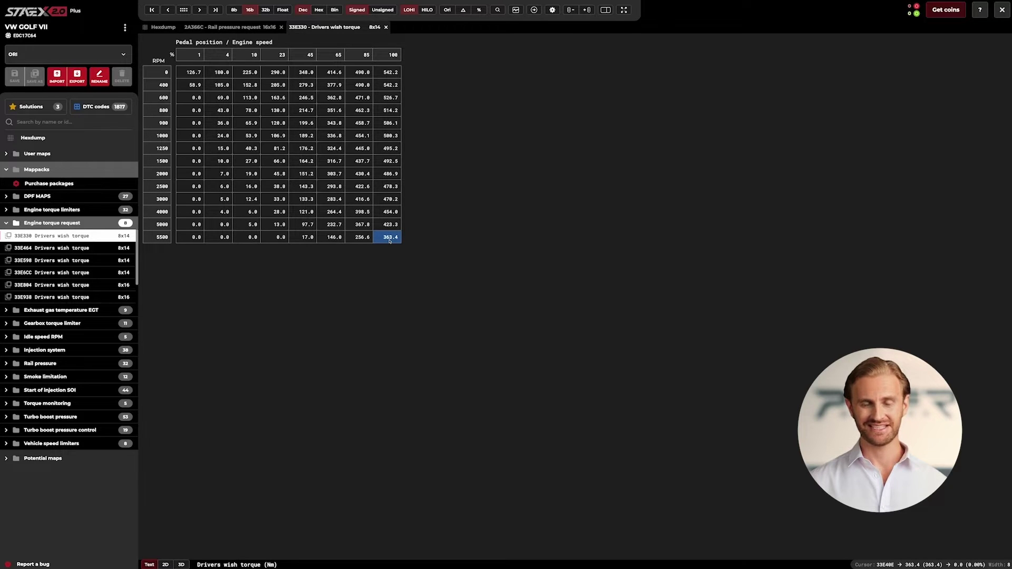
{"action": "left_click_drag", "start_coordinate": [390, 238], "coordinate": [389, 72]}
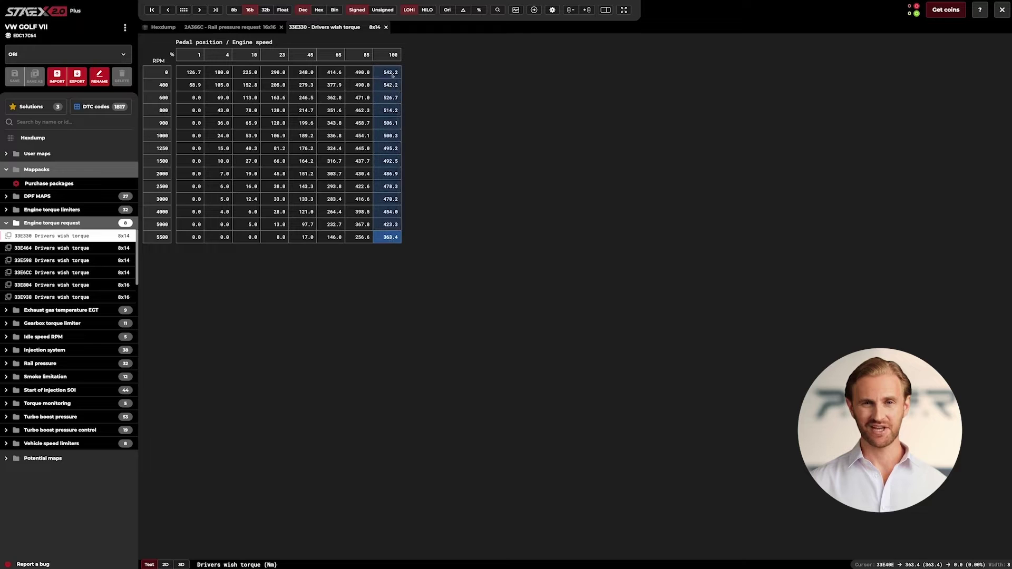
{"action": "right_click", "coordinate": [389, 72]}
{"action": "left_click", "coordinate": [420, 143]}
{"action": "type", "text": "600"}
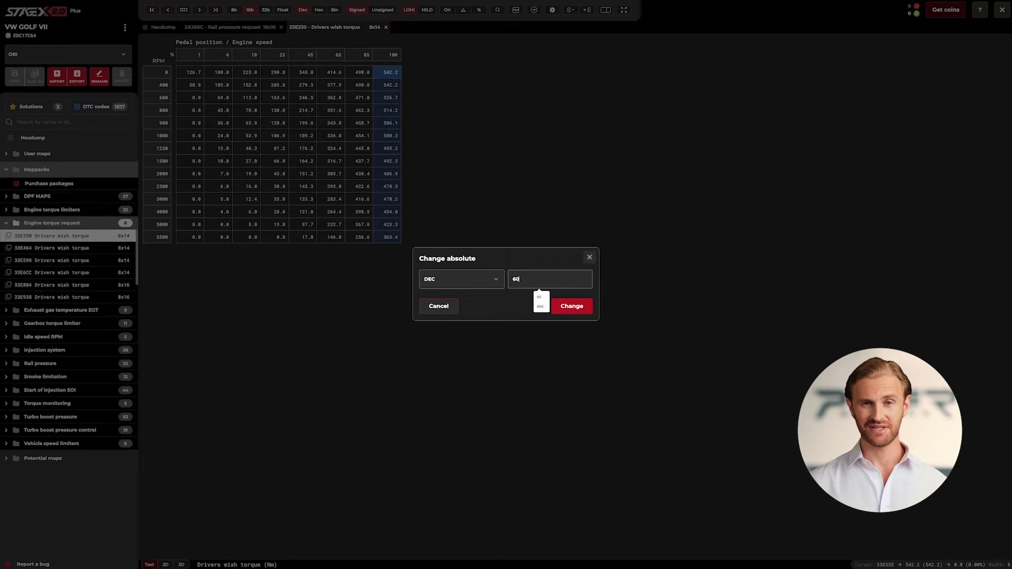
{"action": "left_click", "coordinate": [569, 302]}
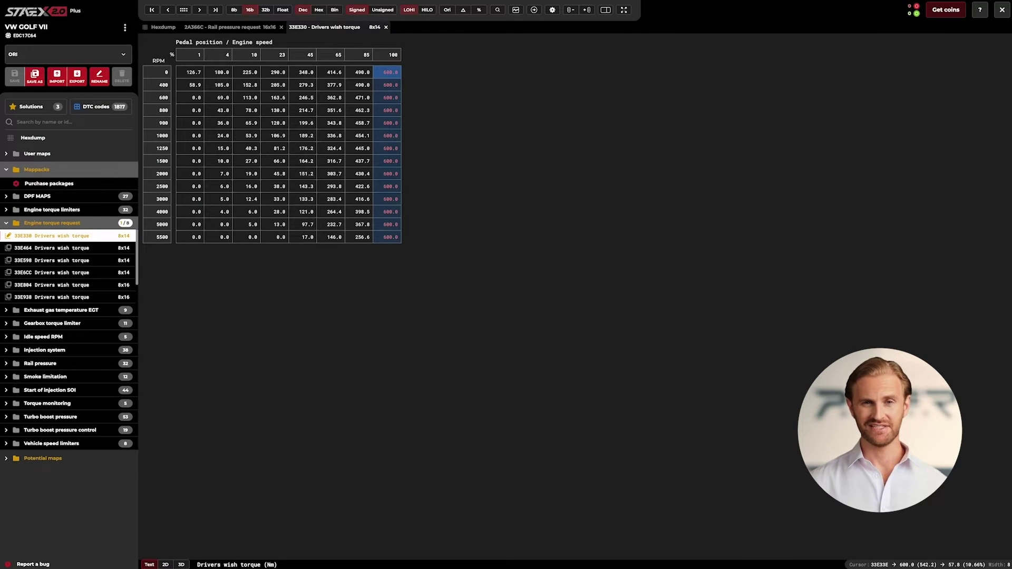
{"action": "left_click", "coordinate": [390, 72]}
Interpolate all rows of the 45, 65 and 85% pedal position columns from the 4 selected corner values
{"action": "left_click_drag", "start_coordinate": [358, 232], "coordinate": [304, 77]}
{"action": "right_click", "coordinate": [303, 77]}
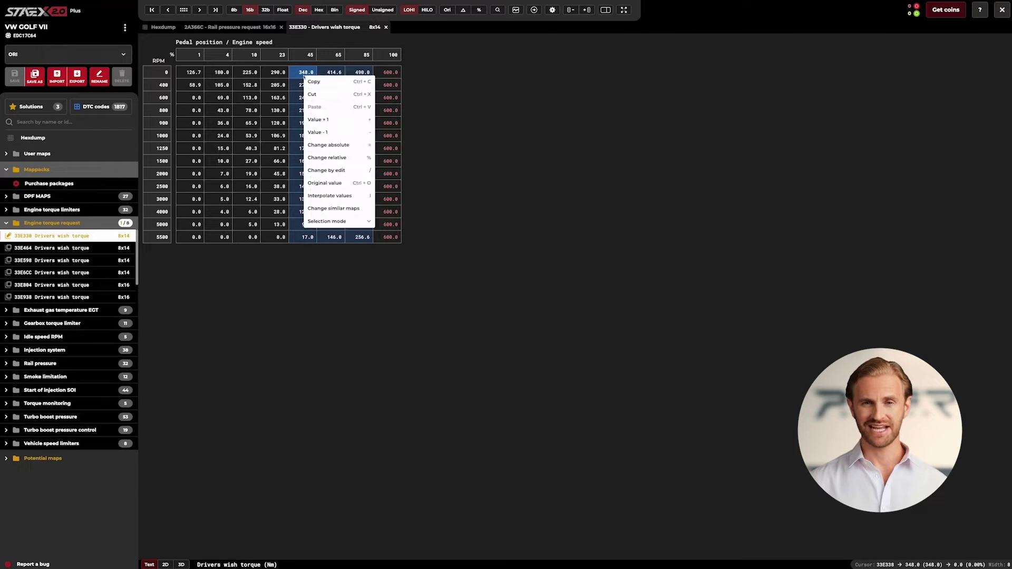
{"action": "left_click", "coordinate": [332, 195]}
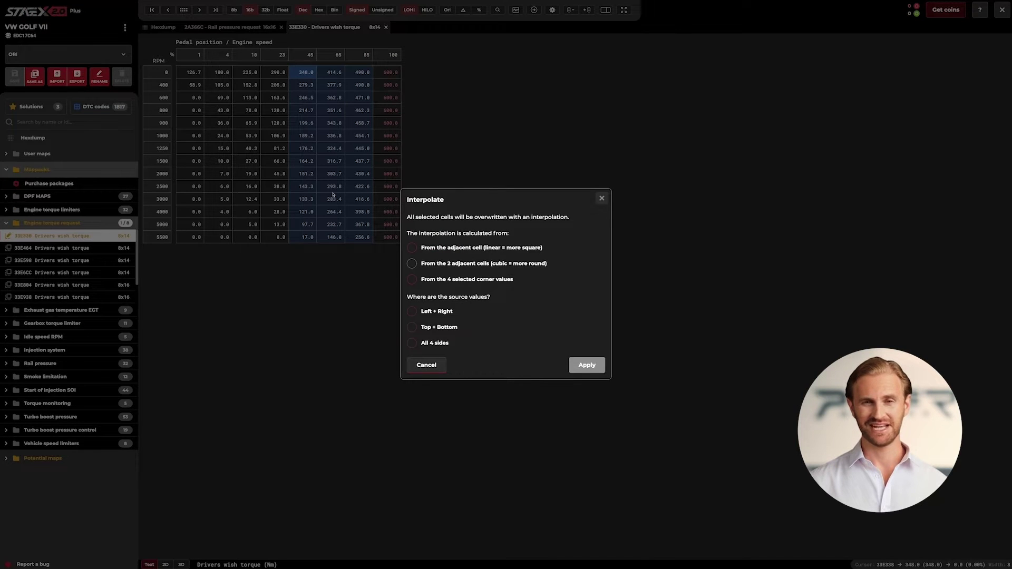
{"action": "left_click", "coordinate": [410, 280]}
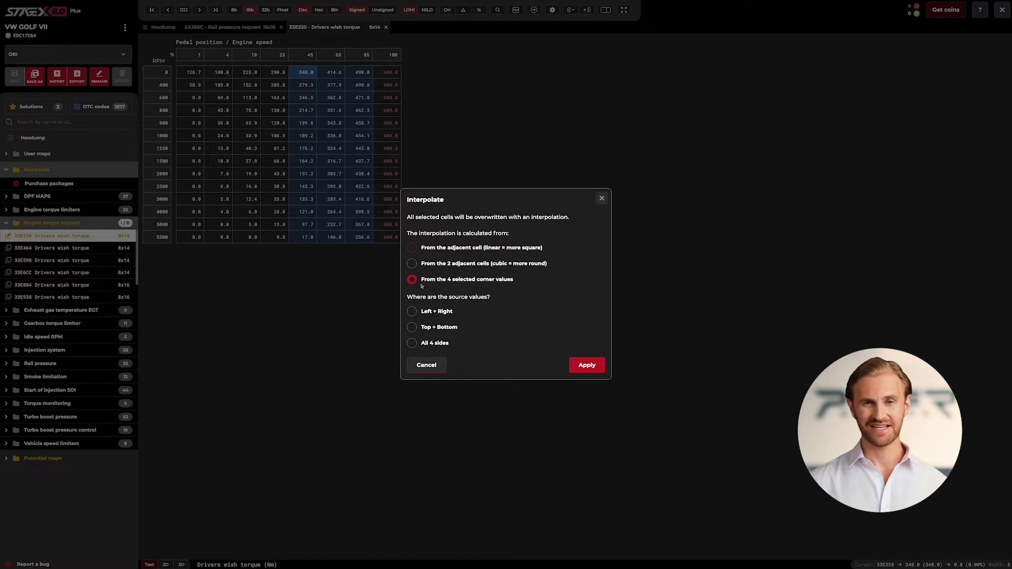
{"action": "left_click", "coordinate": [596, 371]}
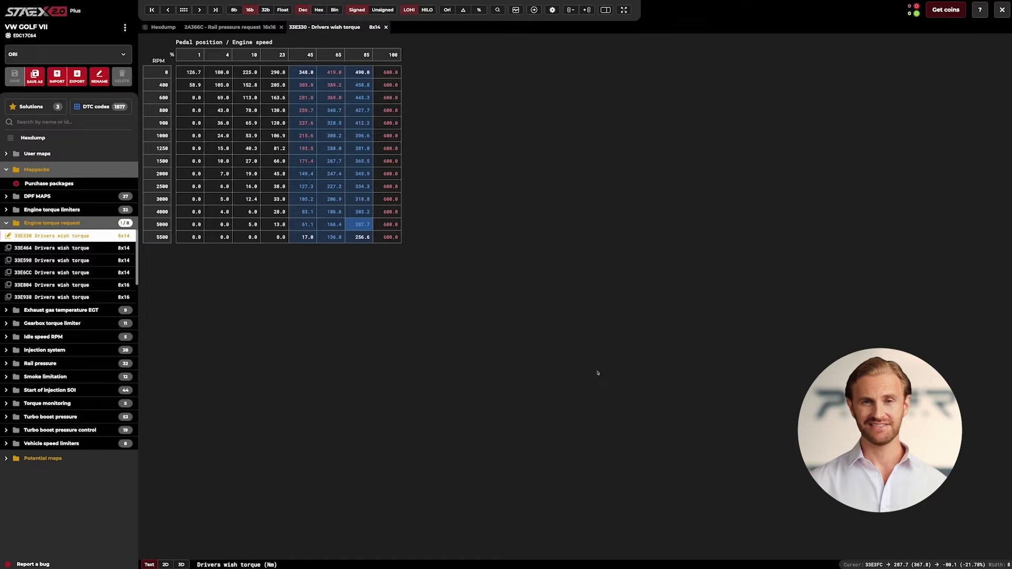
Apply the changes in the 45 to 100% pedal position columns to all similar Drivers wish torque maps using the Absolute copy type
{"action": "left_click_drag", "start_coordinate": [389, 236], "coordinate": [309, 77]}
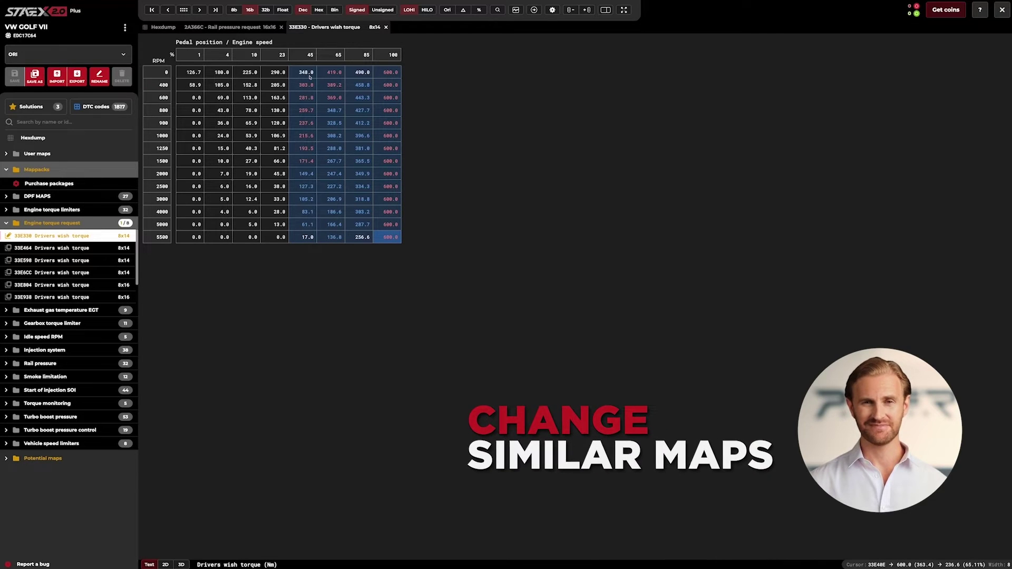
{"action": "left_click", "coordinate": [309, 77]}
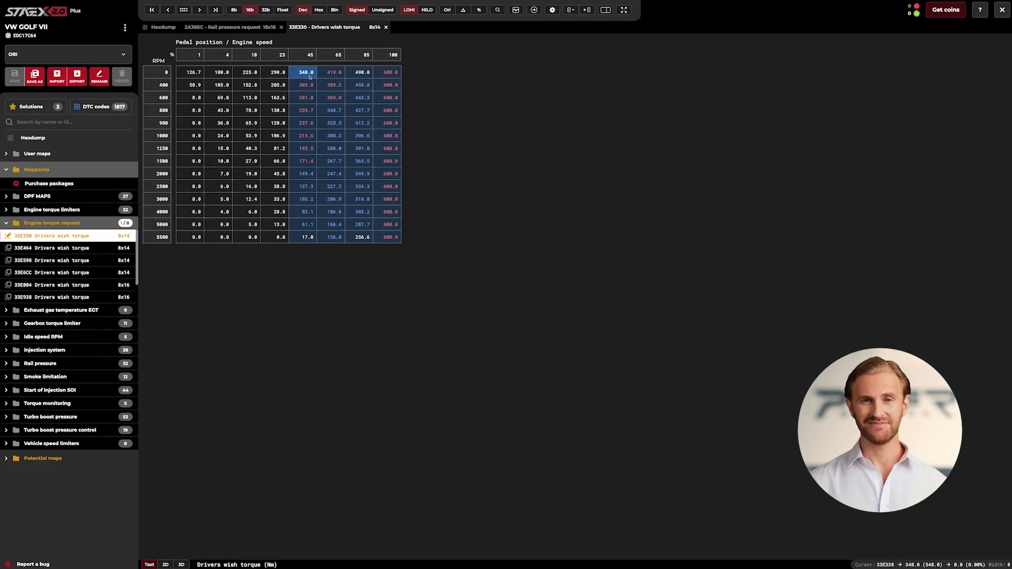
{"action": "right_click", "coordinate": [309, 77]}
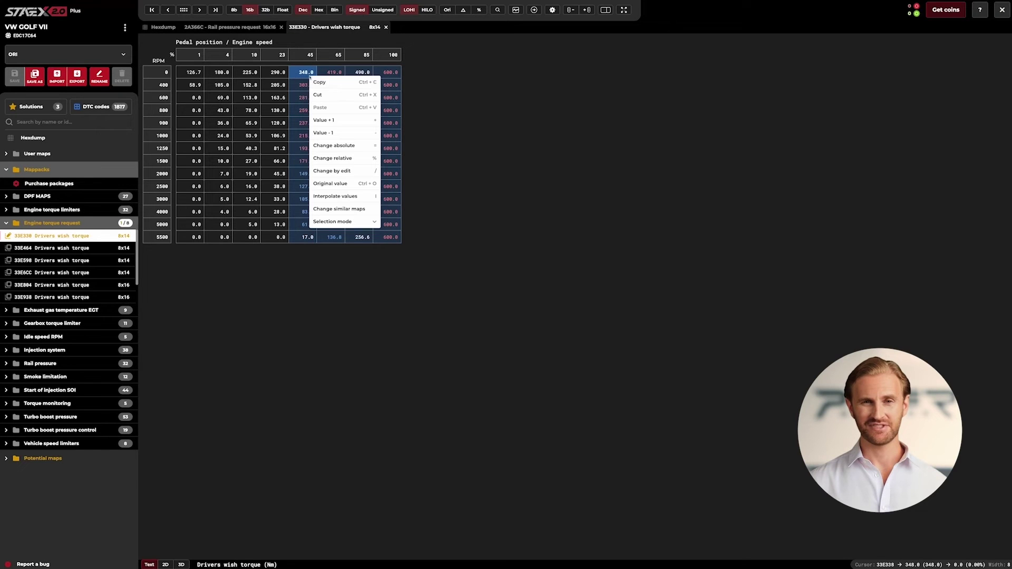
{"action": "left_click", "coordinate": [344, 209]}
{"action": "left_click", "coordinate": [422, 244]}
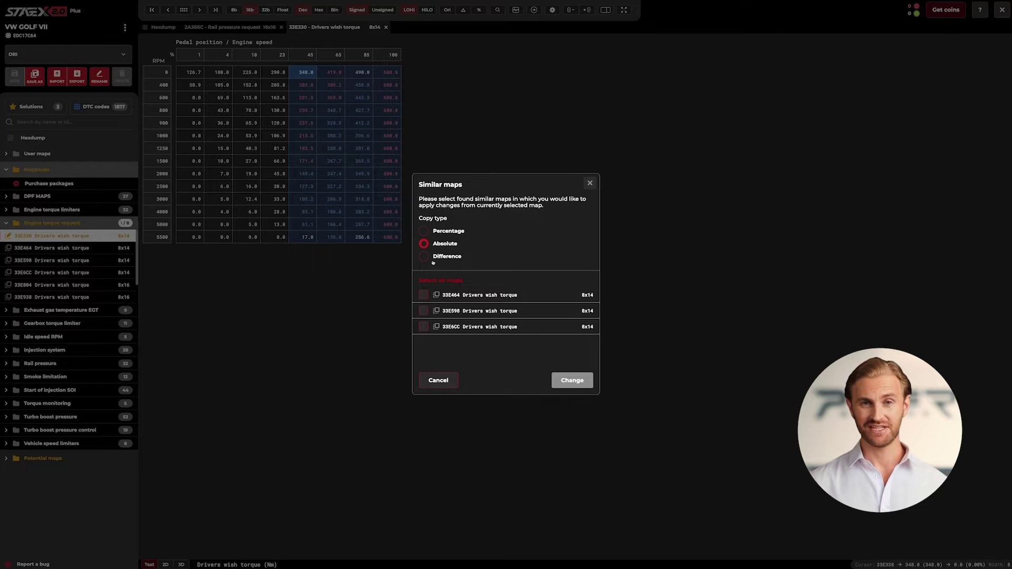
{"action": "left_click", "coordinate": [441, 280]}
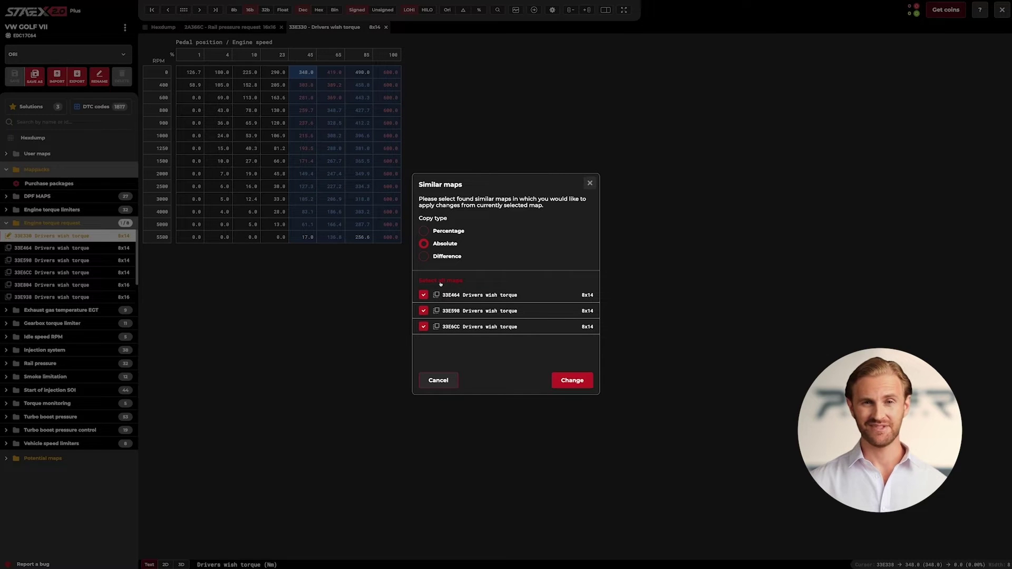
{"action": "left_click", "coordinate": [558, 377]}
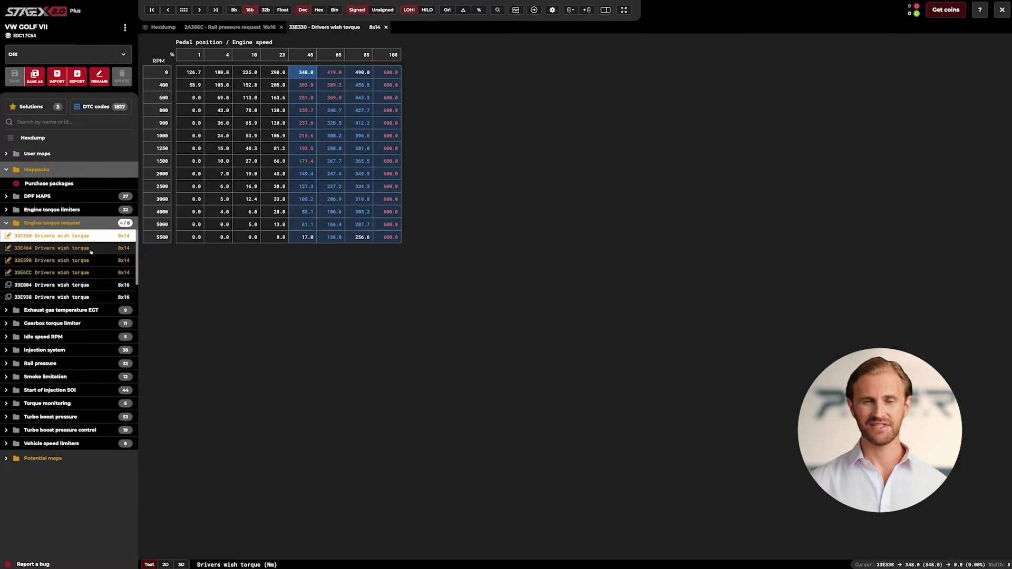
Inspect the copied changes in the 33E464, 33E598 and 33E6CC Drivers wish torque maps
{"action": "left_click", "coordinate": [63, 248]}
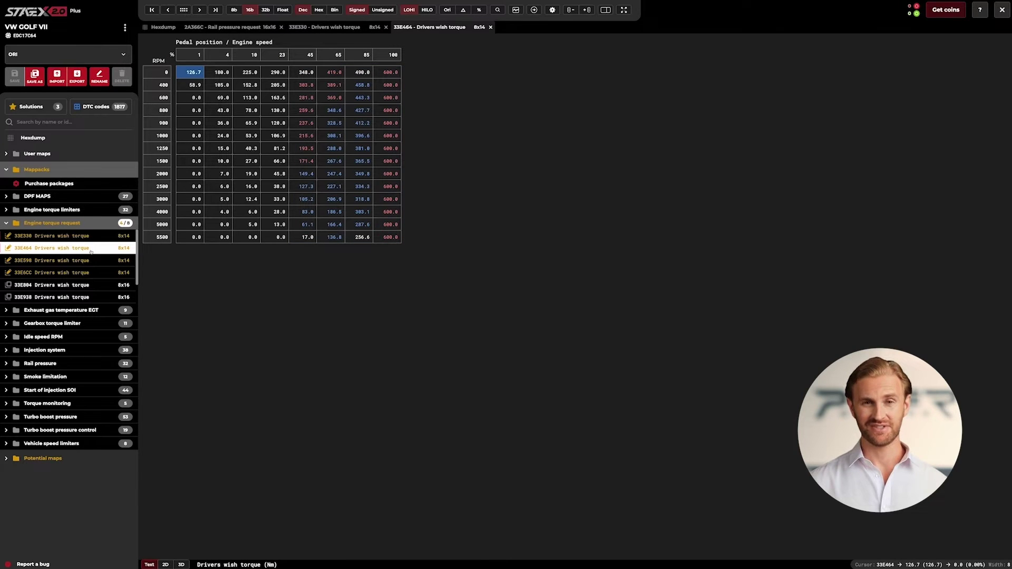
{"action": "left_click", "coordinate": [94, 262]}
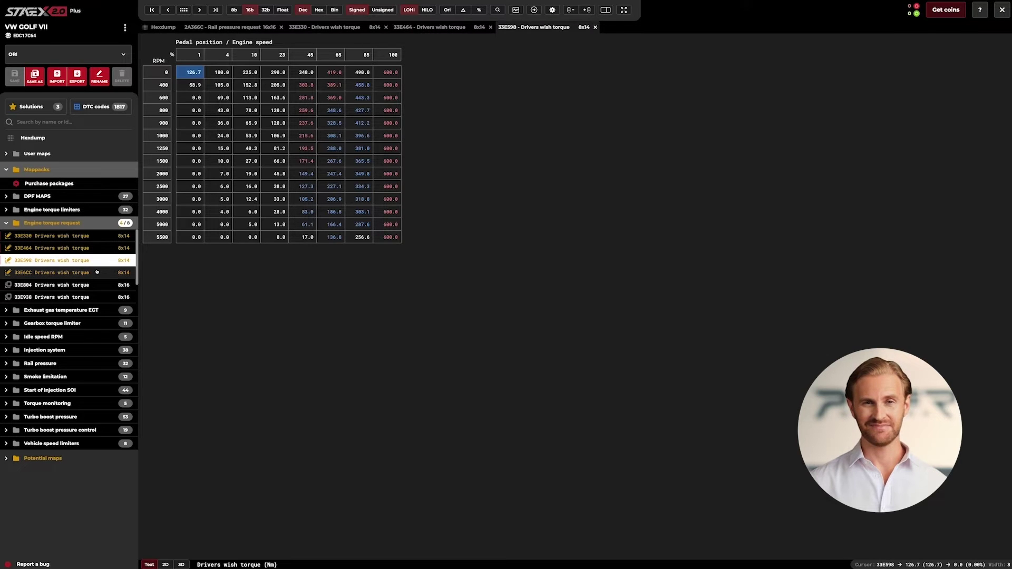
{"action": "left_click", "coordinate": [101, 272]}
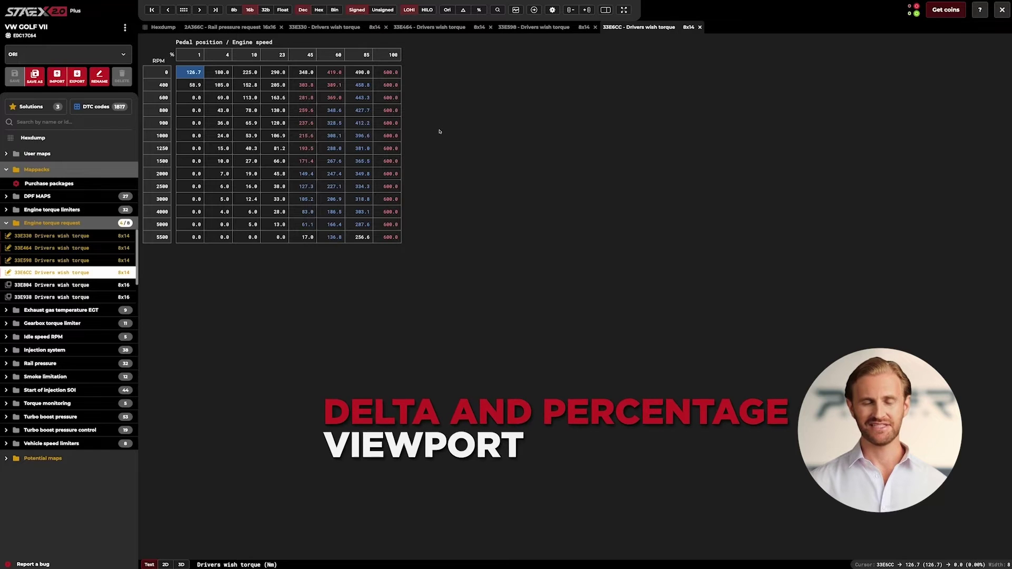
View the 33E6CC map's changes from the original data as value differences and as percentages
{"action": "left_click", "coordinate": [462, 11]}
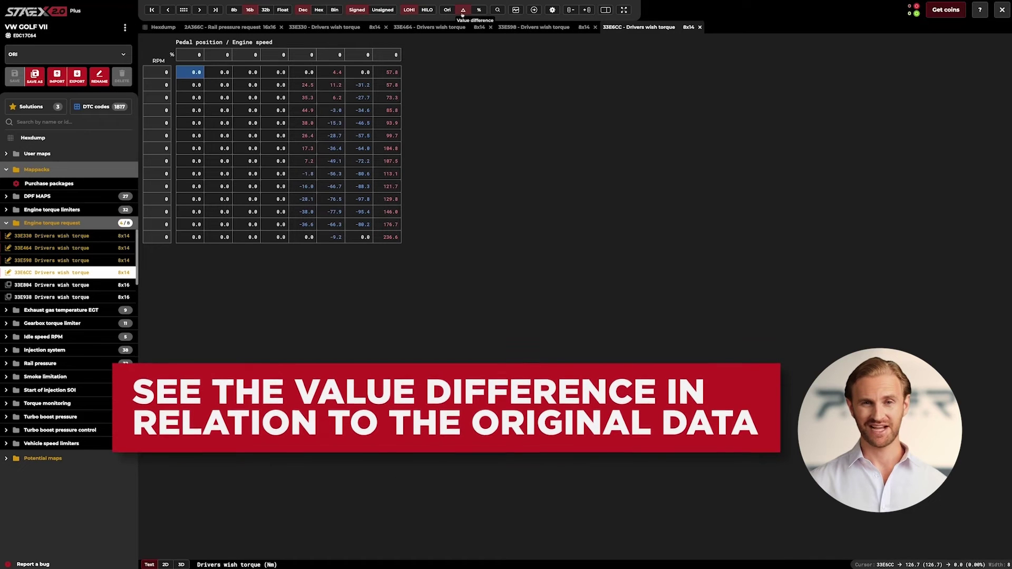
{"action": "left_click", "coordinate": [478, 10]}
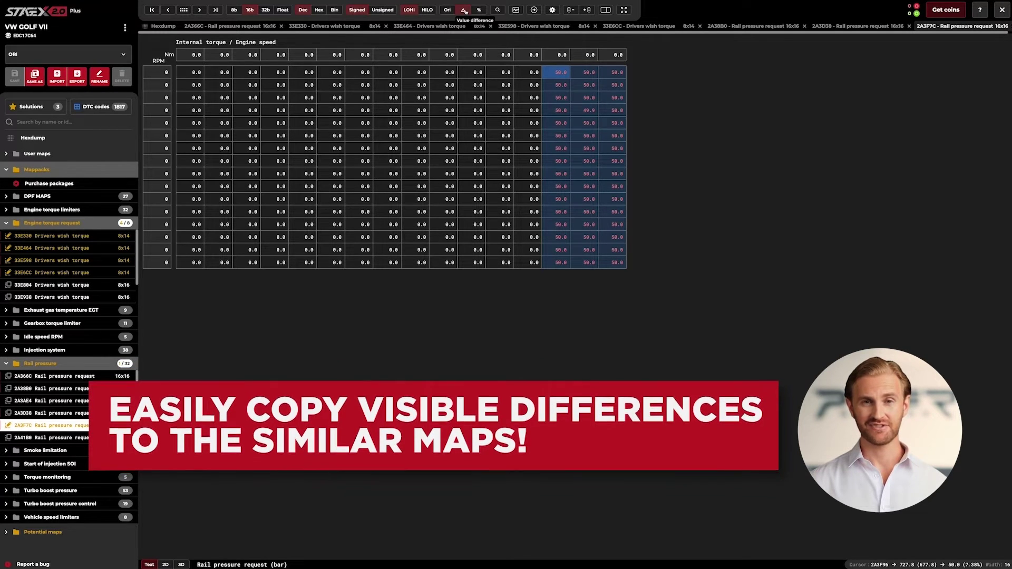
Apply the 2A3F7C rail pressure map's changes to similar maps 2A366C, 2A38B0 and 2A3D38 using the Difference copy type
{"action": "left_click", "coordinate": [464, 10]}
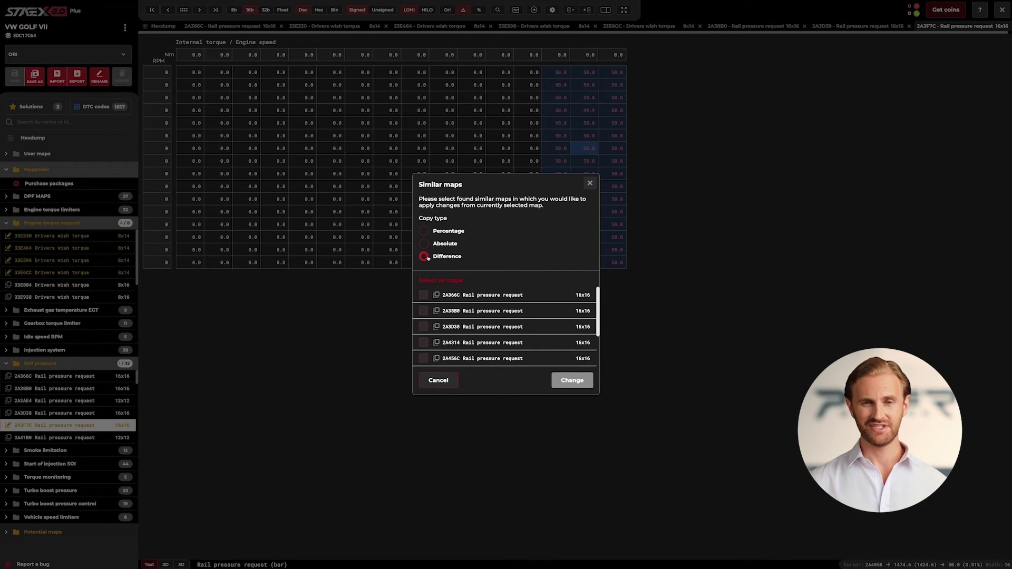
{"action": "left_click", "coordinate": [424, 296]}
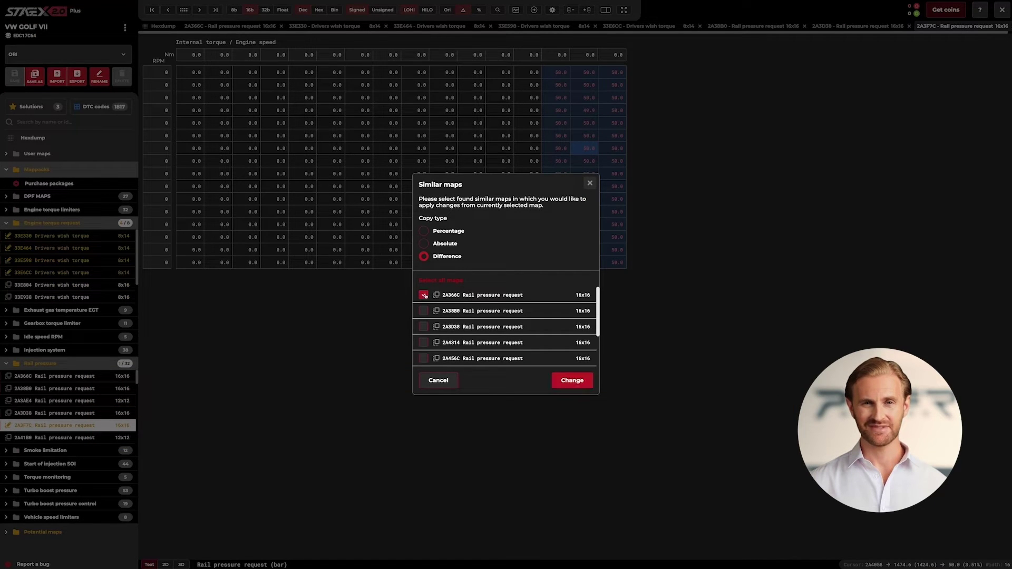
{"action": "left_click", "coordinate": [560, 380]}
Check the copied differences in the 2A3D38 and 2A38B0 Rail pressure request maps
{"action": "left_click", "coordinate": [869, 25]}
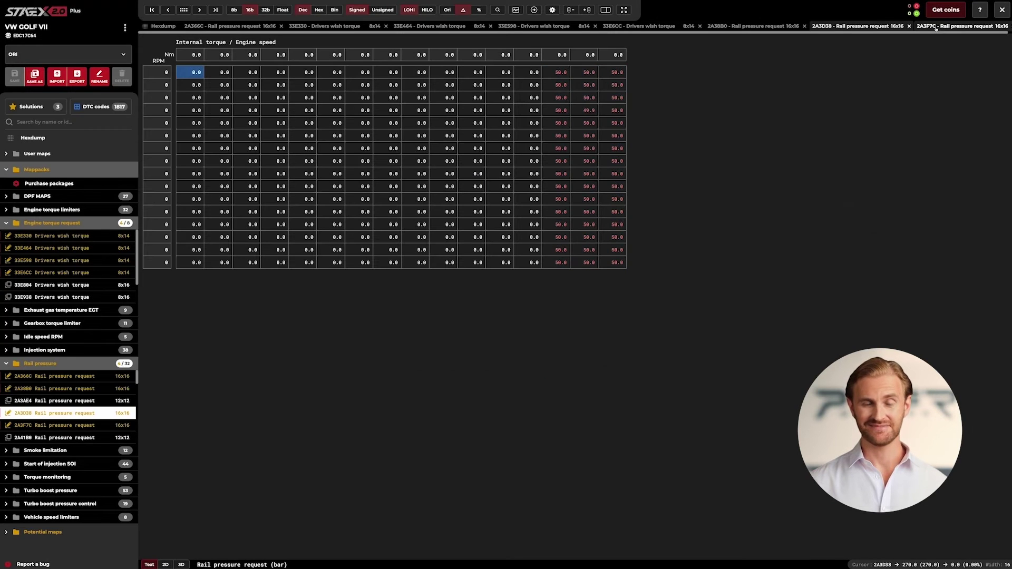
{"action": "left_click", "coordinate": [806, 28]}
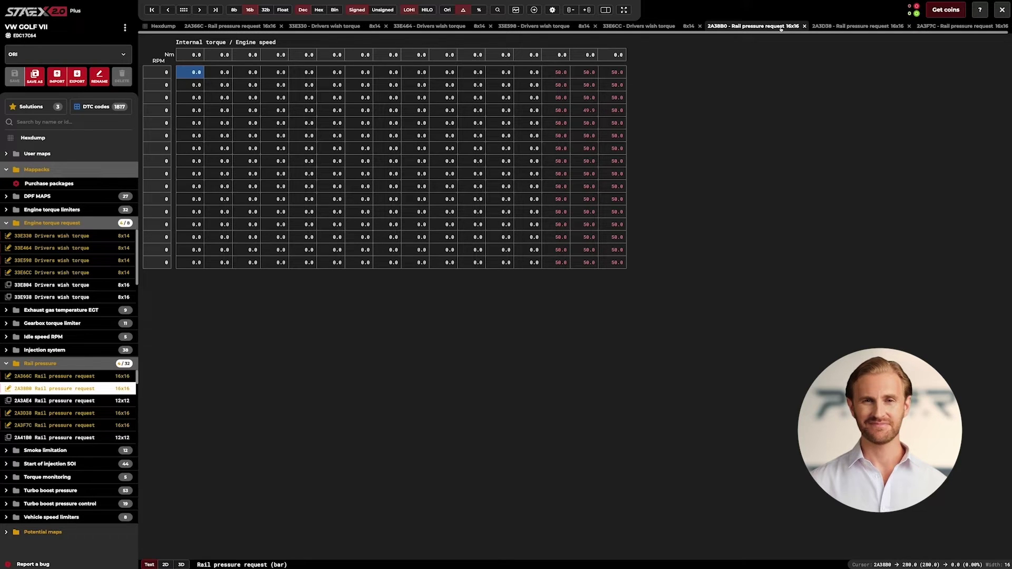
{"action": "left_click", "coordinate": [857, 26]}
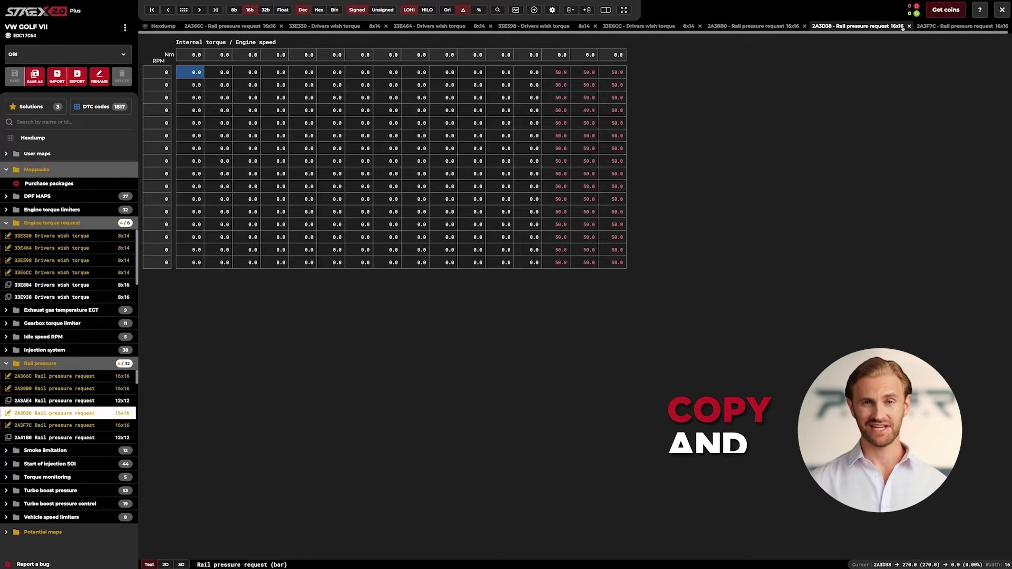
Undo the value changes in the 2A3F7C Rail pressure request map and clear the cell selection
{"action": "left_click", "coordinate": [936, 26]}
{"action": "key", "text": "ctrl+z"}
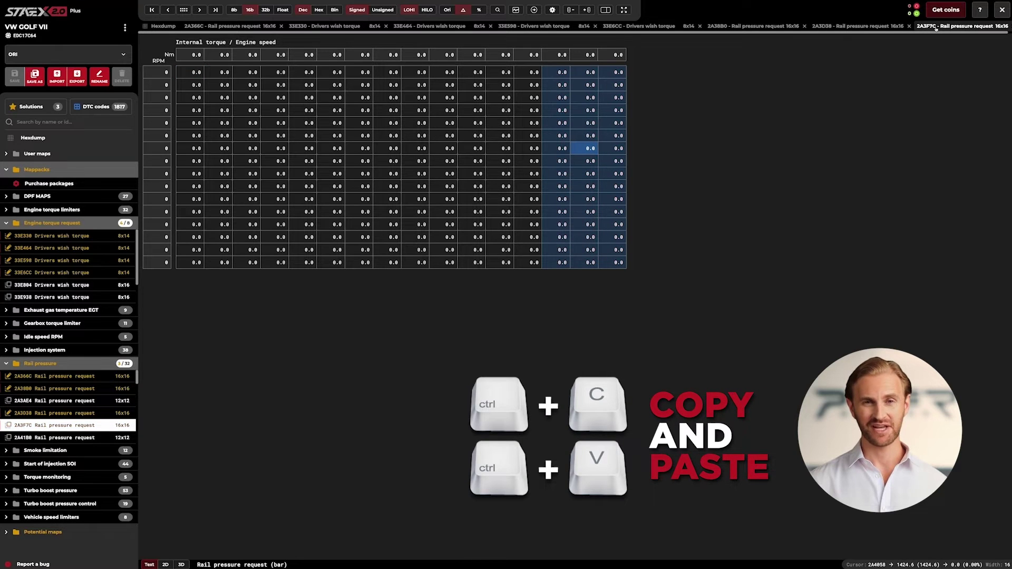
{"action": "left_click", "coordinate": [613, 262]}
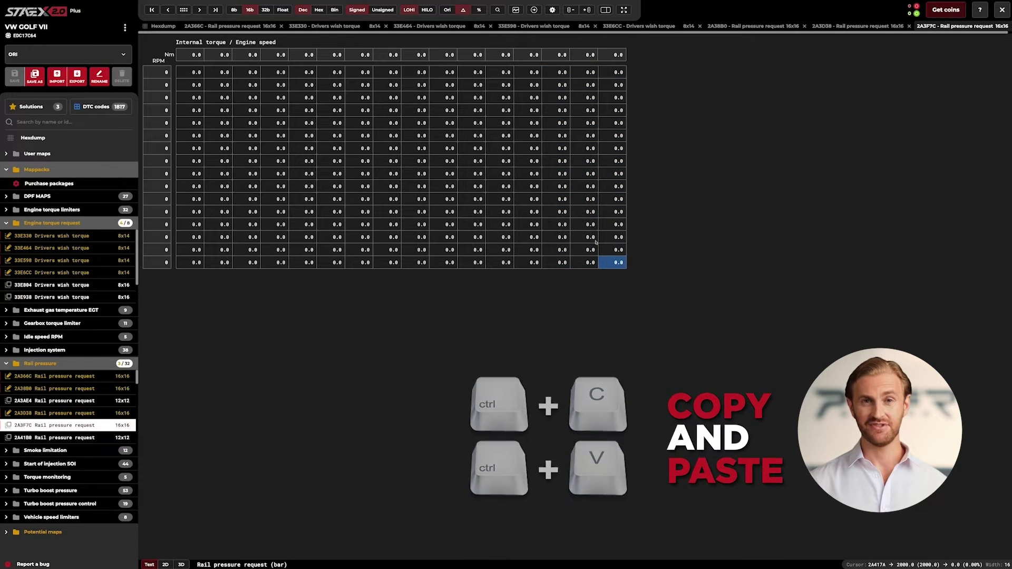
Copy all rows of the 390, 420 and 450 Nm columns in the 2A3F7C Rail pressure request map
{"action": "key", "text": "ctrl+v"}
{"action": "left_click_drag", "start_coordinate": [620, 265], "coordinate": [558, 76]}
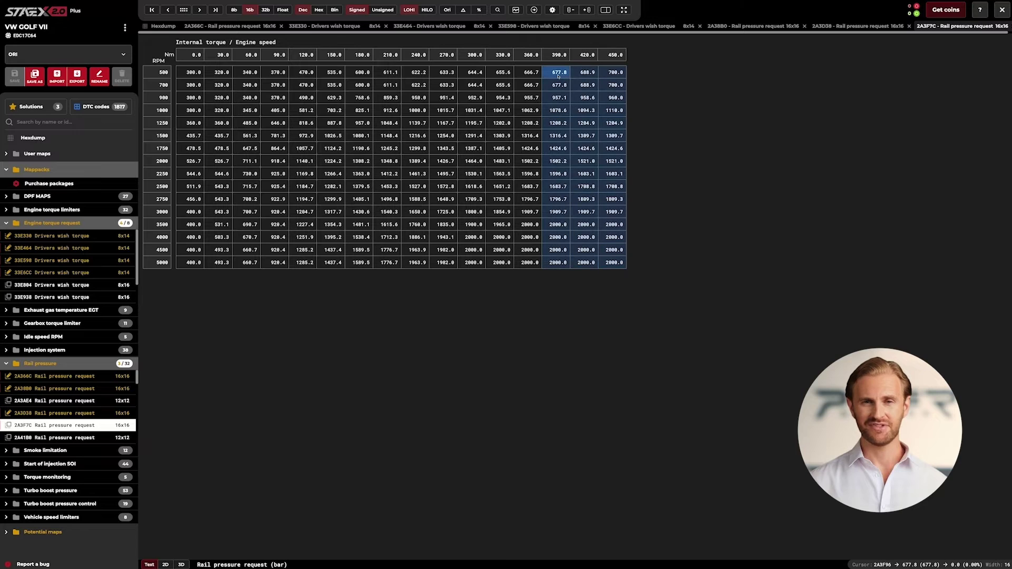
{"action": "right_click", "coordinate": [558, 76]}
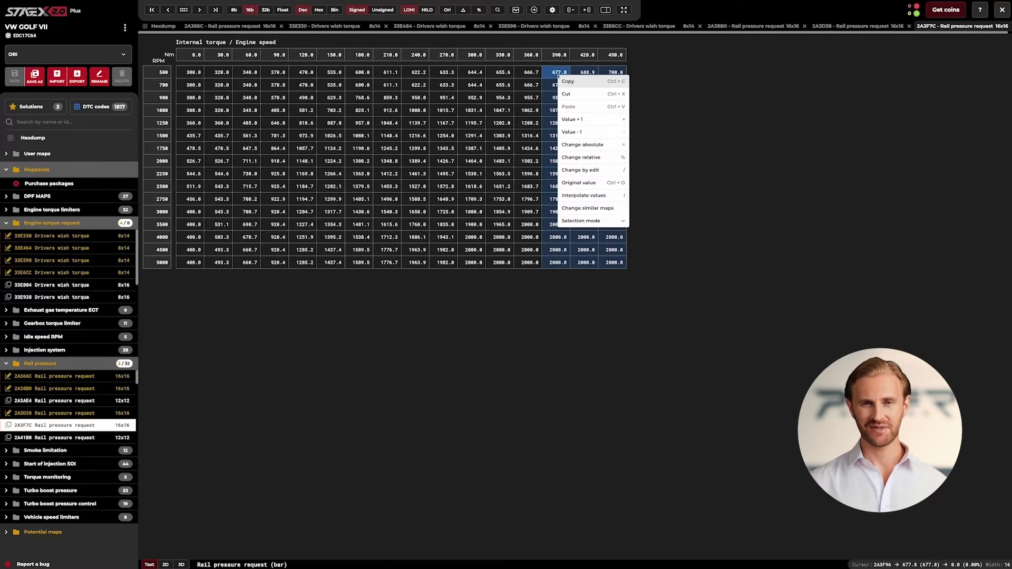
{"action": "left_click", "coordinate": [568, 81]}
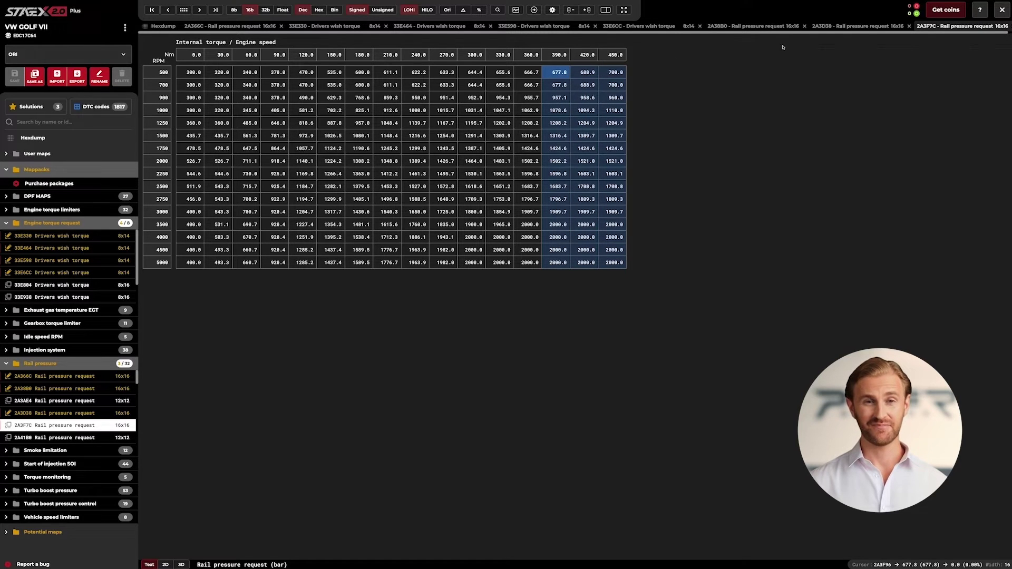
Paste the copied cells over the 360, 390 and 420 Nm columns of the 2A3D38 Rail pressure request map
{"action": "left_click", "coordinate": [876, 27]}
{"action": "left_click_drag", "start_coordinate": [614, 262], "coordinate": [559, 74]}
{"action": "right_click", "coordinate": [567, 76]}
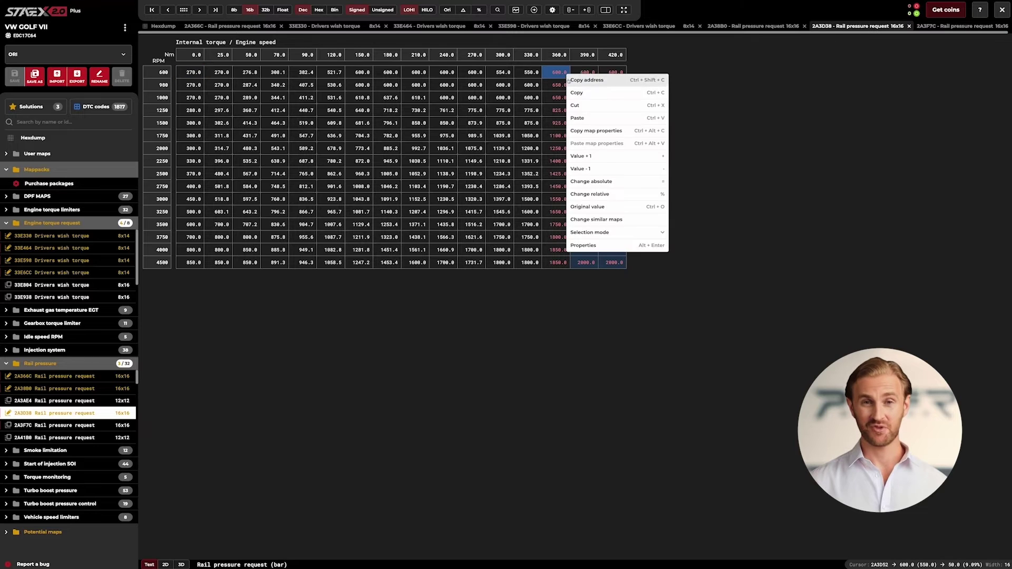
{"action": "left_click", "coordinate": [578, 118]}
Paste the copied cells into the 2A38B0 Rail pressure request map, starting at the 500 RPM, 360 Nm cell
{"action": "left_click", "coordinate": [781, 26]}
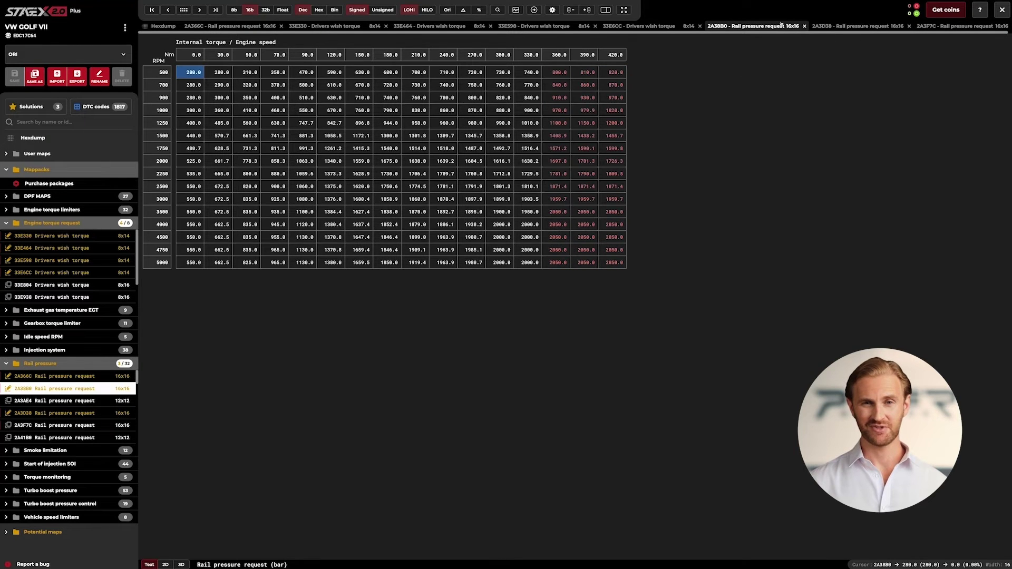
{"action": "left_click", "coordinate": [557, 72]}
{"action": "right_click", "coordinate": [558, 74]}
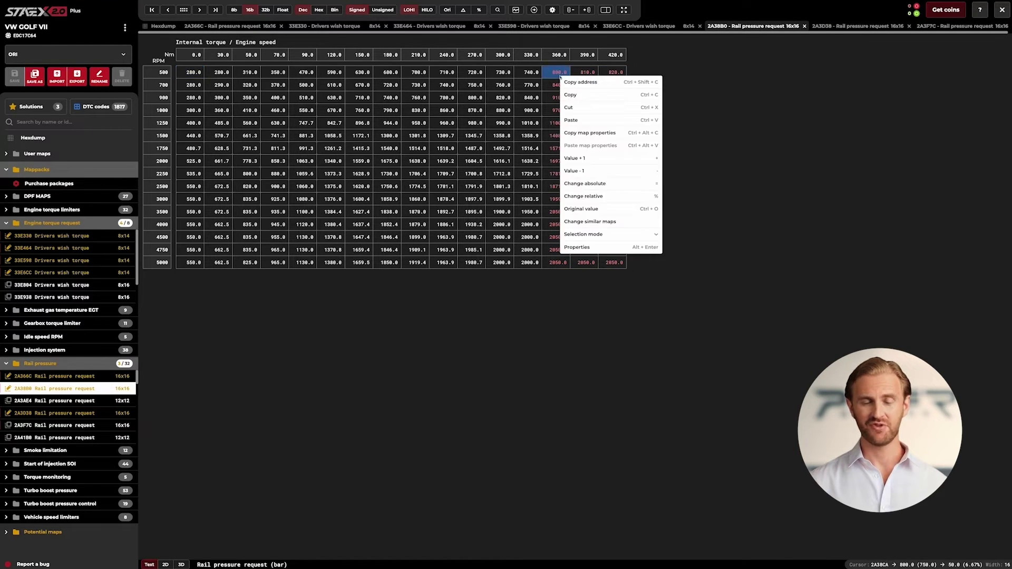
{"action": "left_click", "coordinate": [579, 120]}
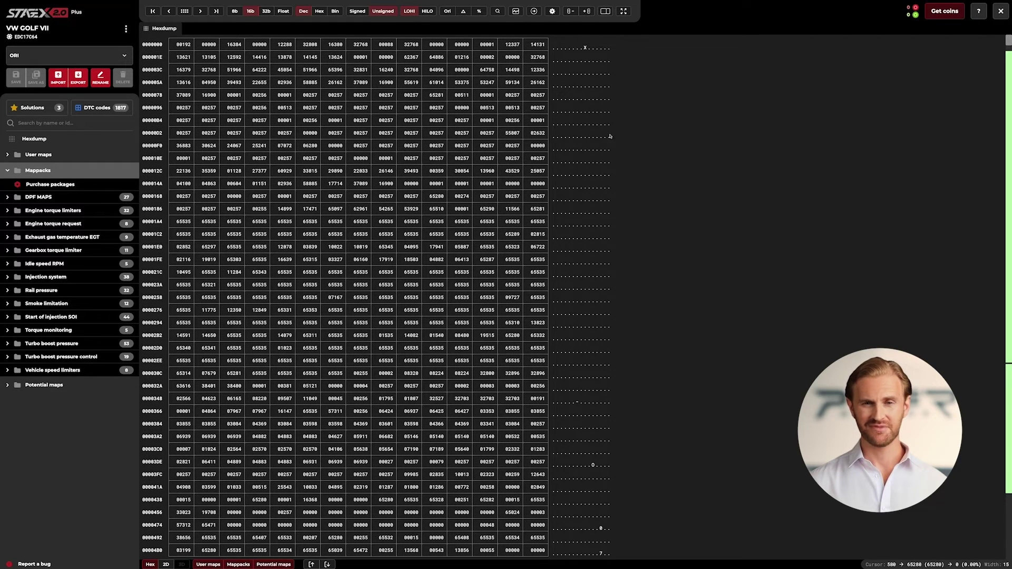
Search the map list for "drivers" and expand the Engine torque request group
{"action": "left_click", "coordinate": [111, 129]}
{"action": "type", "text": "drivers"}
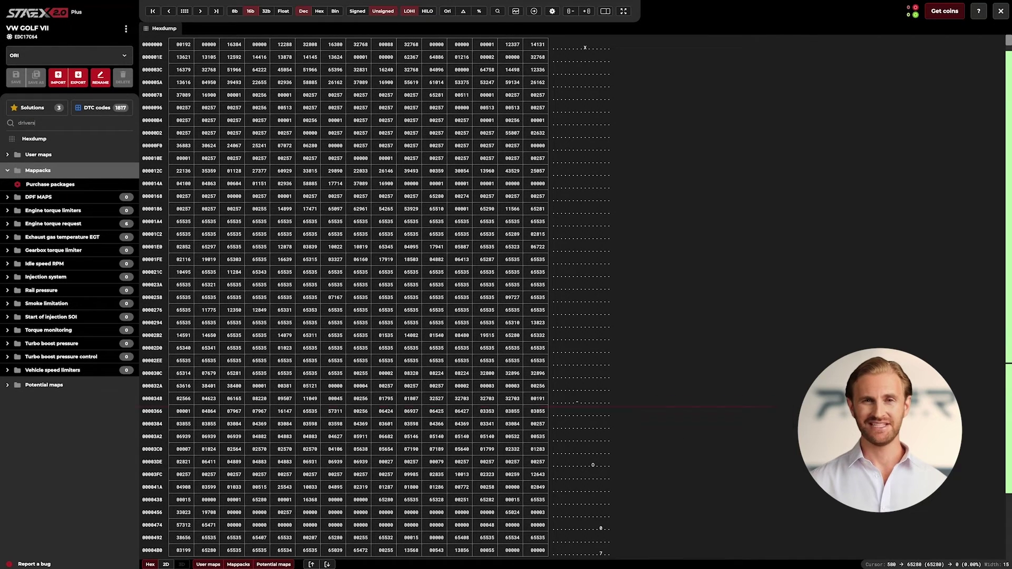
{"action": "left_click", "coordinate": [107, 225]}
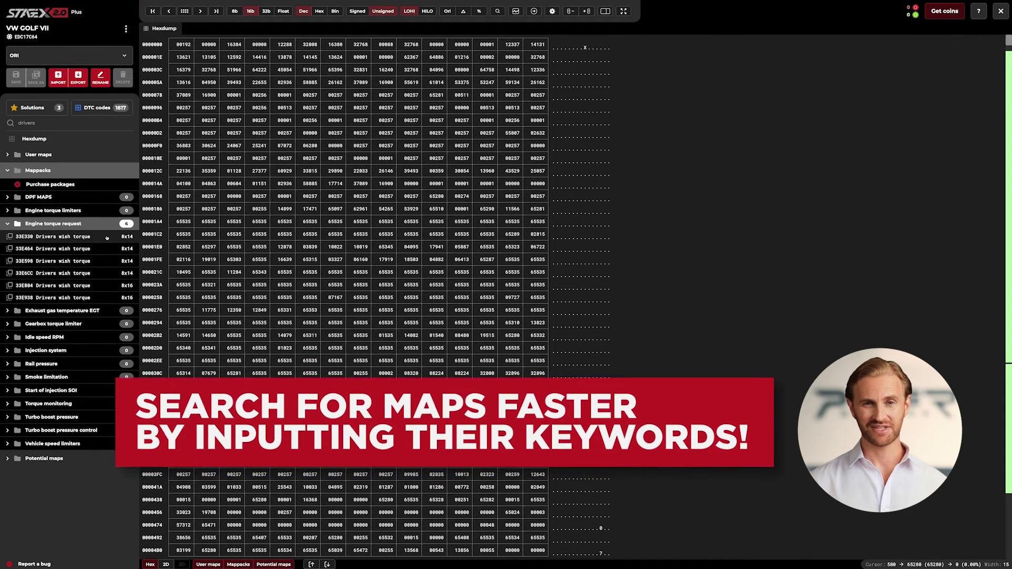
Open the 33E330 Drivers wish torque map and display it as a rotated 3D surface
{"action": "left_click", "coordinate": [107, 237]}
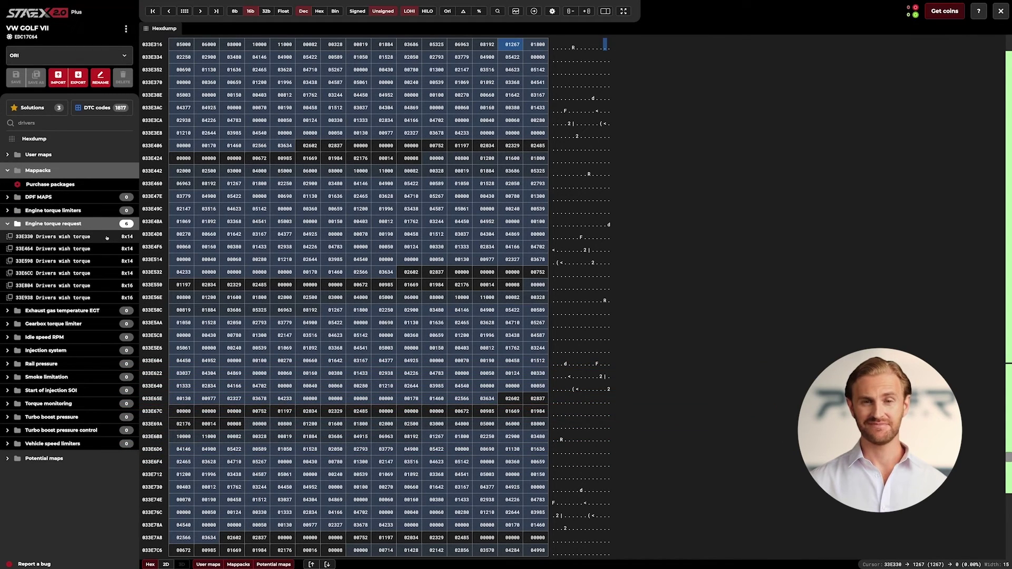
{"action": "double_click", "coordinate": [107, 238]}
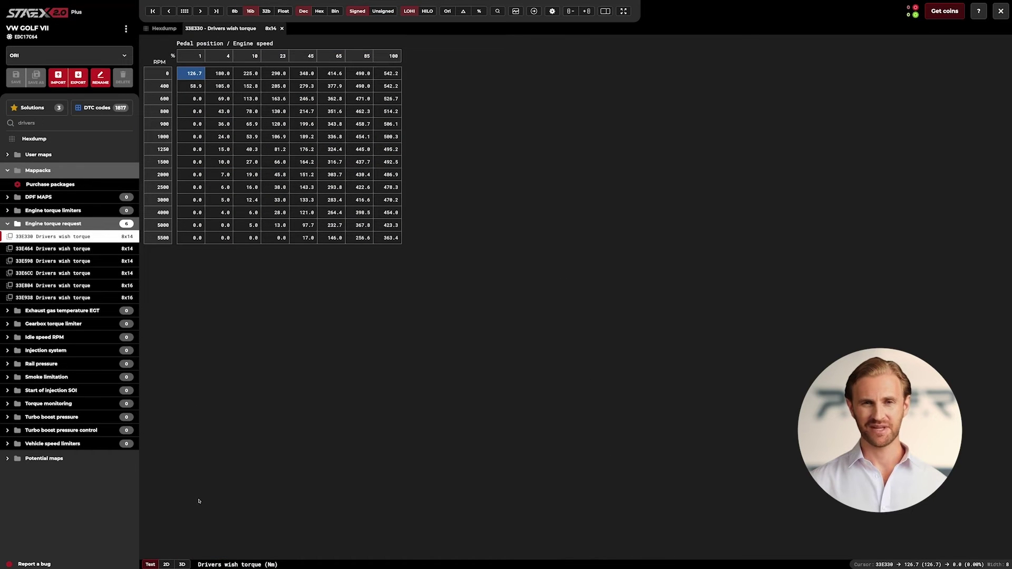
{"action": "left_click", "coordinate": [183, 564]}
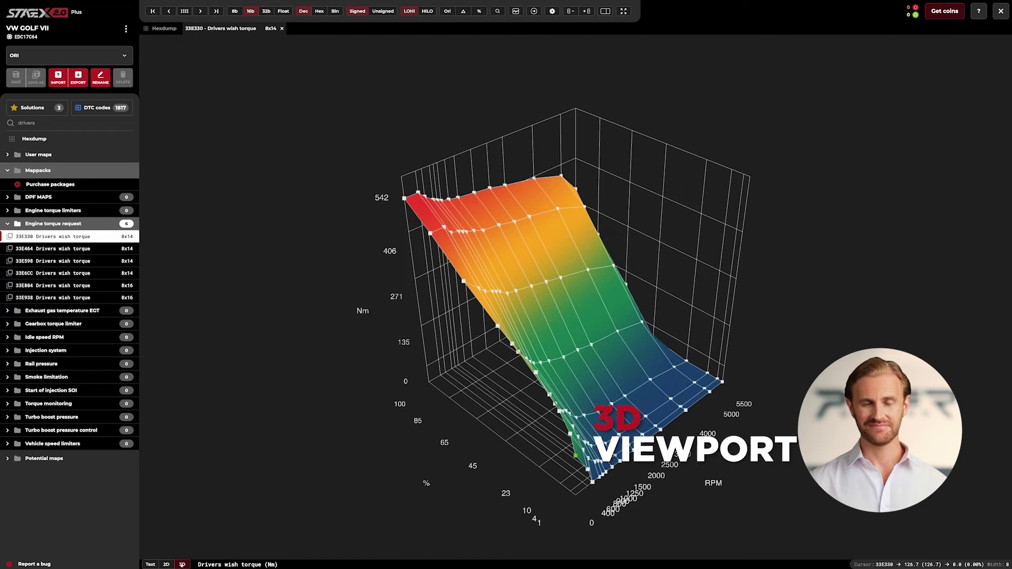
{"action": "left_click_drag", "start_coordinate": [582, 506], "coordinate": [442, 472]}
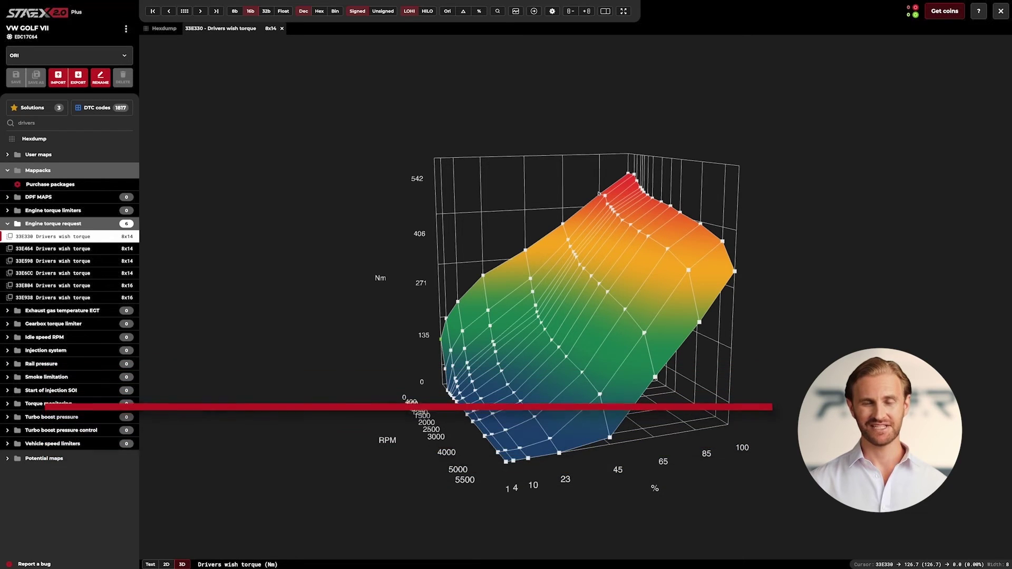
Change all points of the 85 and 100 % pedal position columns to an absolute value of 550 on the 3D surface
{"action": "left_click_drag", "start_coordinate": [599, 194], "coordinate": [735, 271]}
{"action": "right_click", "coordinate": [735, 271]}
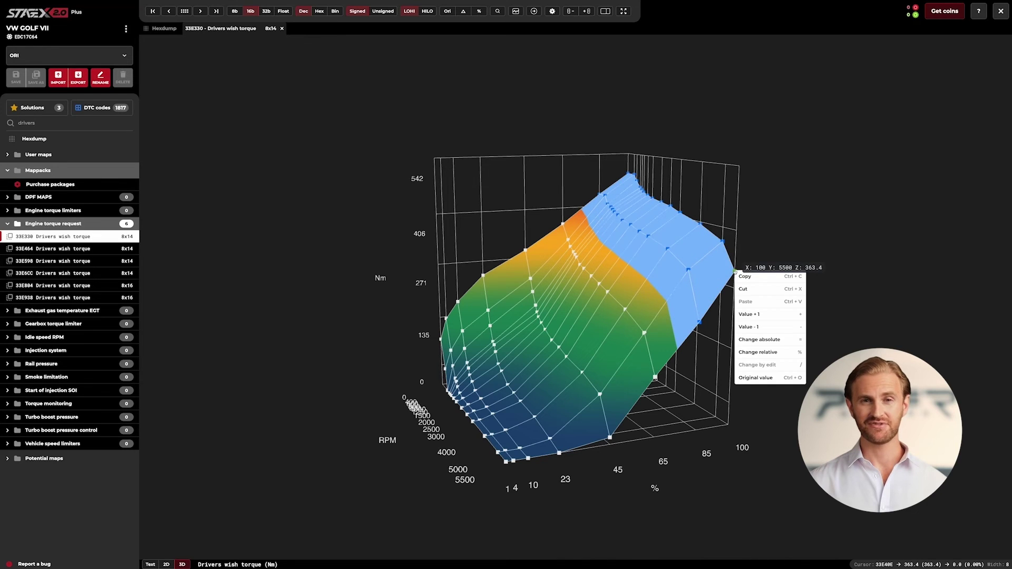
{"action": "left_click", "coordinate": [751, 340]}
{"action": "type", "text": "550"}
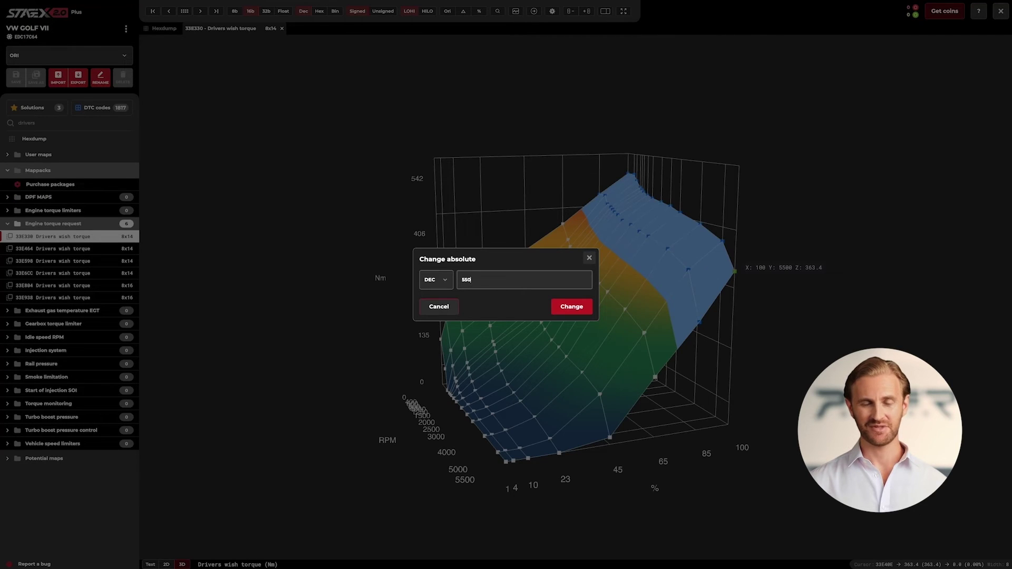
{"action": "left_click", "coordinate": [579, 307]}
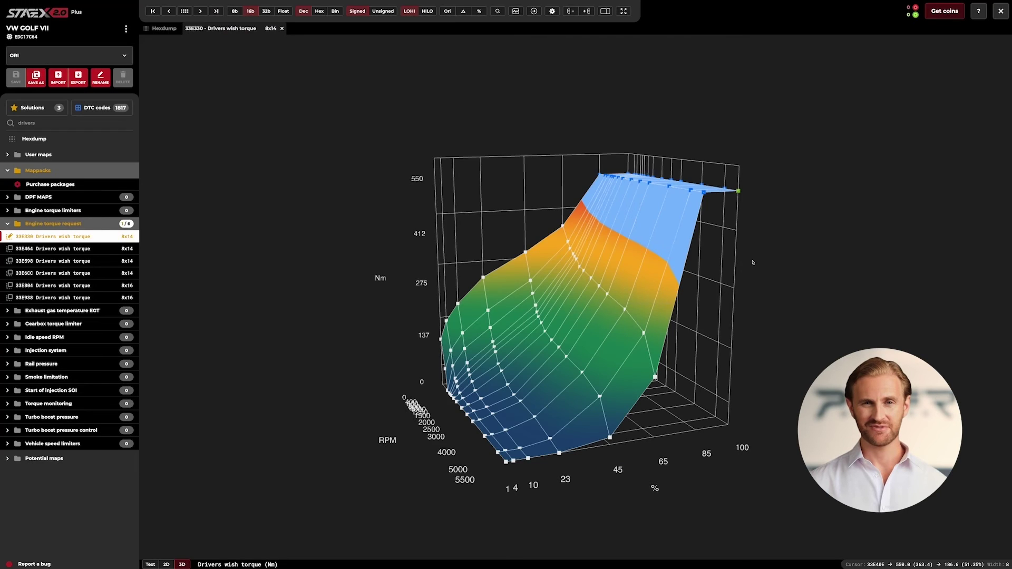
Raise the selected 85 and 100 % points by 1 twice
{"action": "right_click", "coordinate": [715, 235]}
{"action": "left_click", "coordinate": [729, 275]}
{"action": "right_click", "coordinate": [715, 234]}
{"action": "left_click", "coordinate": [729, 275]}
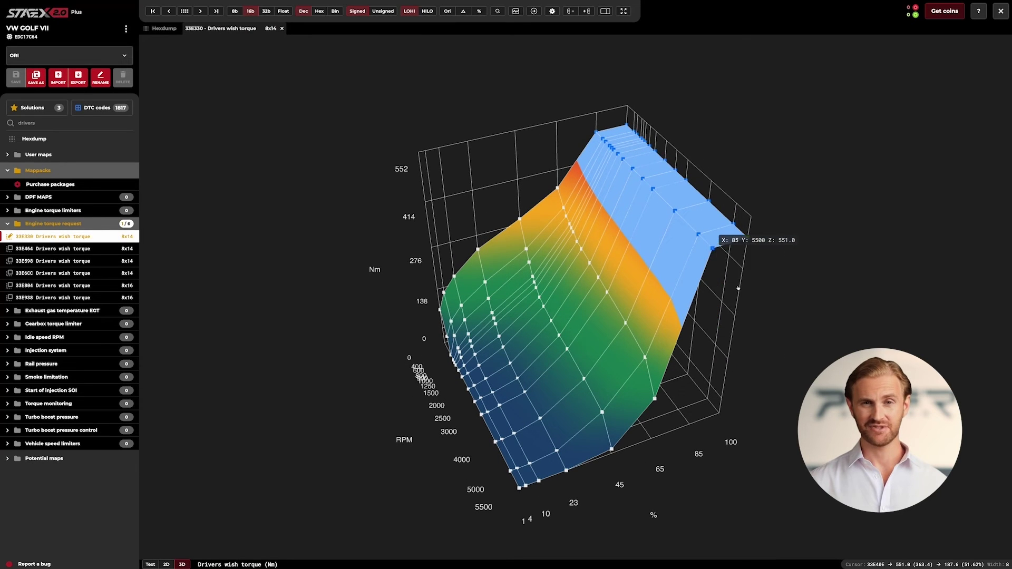
Increase the selected points by 10 percent of the current data and inspect the change in the 2D and text views
{"action": "right_click", "coordinate": [716, 233]}
{"action": "left_click", "coordinate": [738, 313]}
{"action": "type", "text": "10"}
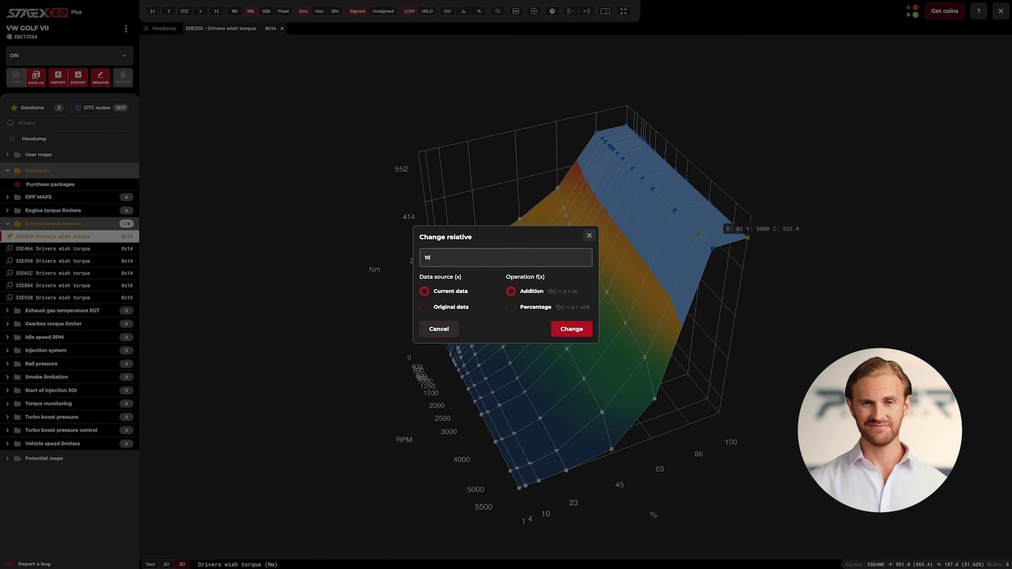
{"action": "left_click", "coordinate": [510, 307]}
{"action": "left_click", "coordinate": [571, 329]}
{"action": "left_click_drag", "start_coordinate": [572, 329], "coordinate": [701, 331]}
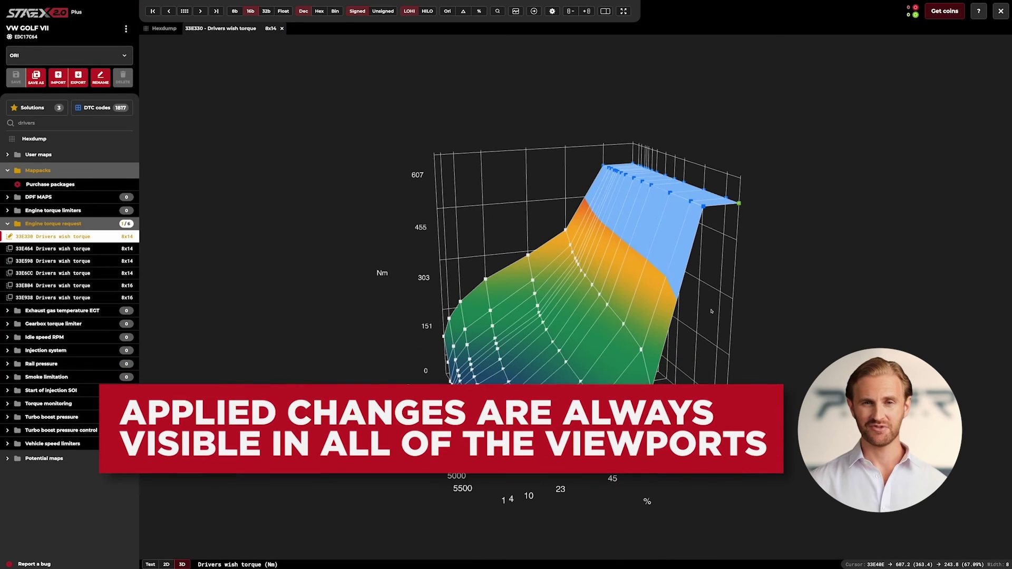
{"action": "left_click", "coordinate": [166, 565]}
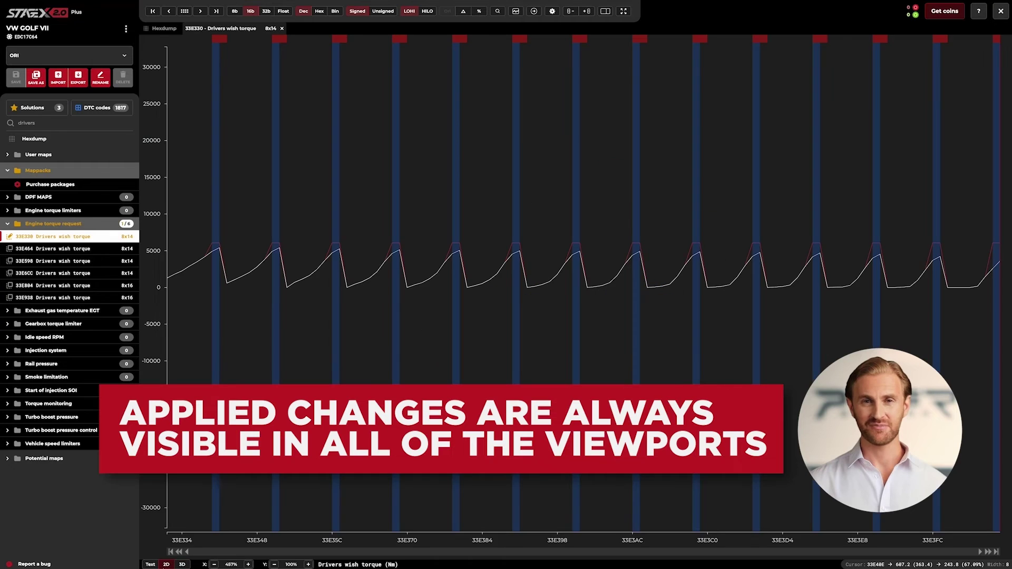
{"action": "left_click", "coordinate": [150, 564]}
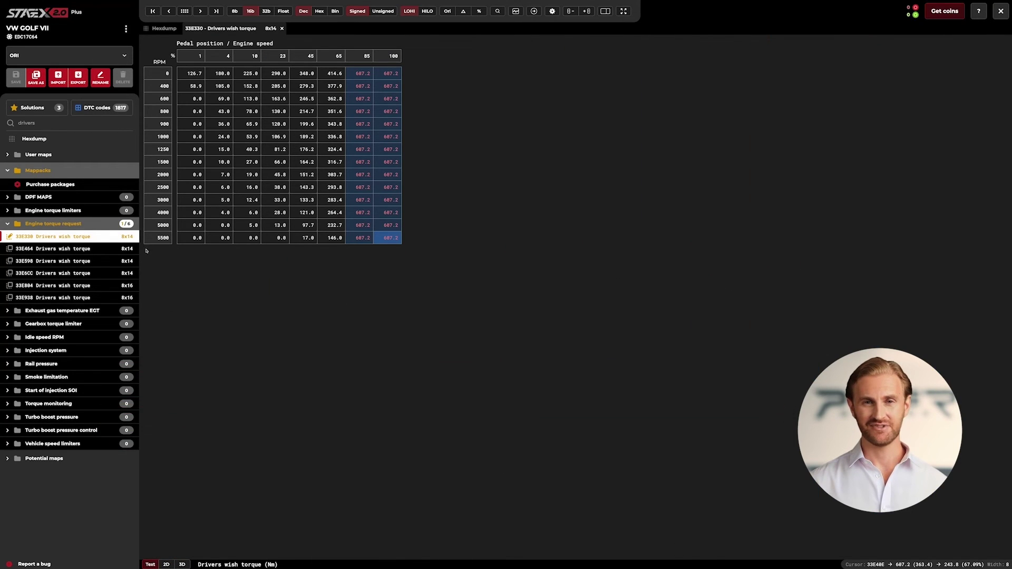
Open the 33E464 Drivers wish torque map in 2D and raise the 85 and 100 % values from 400 to 5000 RPM by 10 percent
{"action": "left_click", "coordinate": [63, 248]}
{"action": "left_click", "coordinate": [166, 565]}
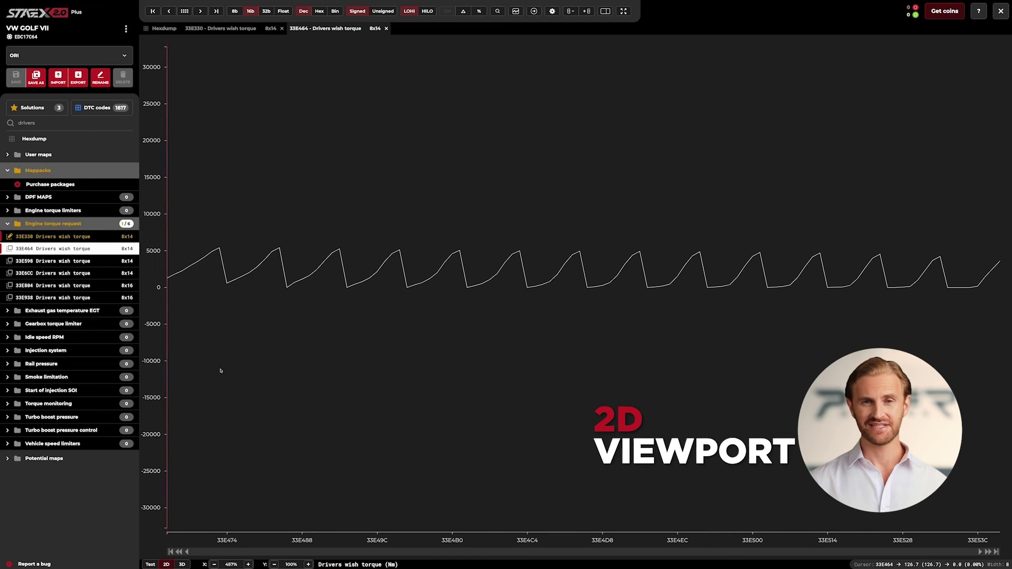
{"action": "left_click", "coordinate": [275, 263]}
{"action": "left_click", "coordinate": [336, 258], "text": "ctrl"}
{"action": "left_click", "coordinate": [395, 258], "text": "ctrl"}
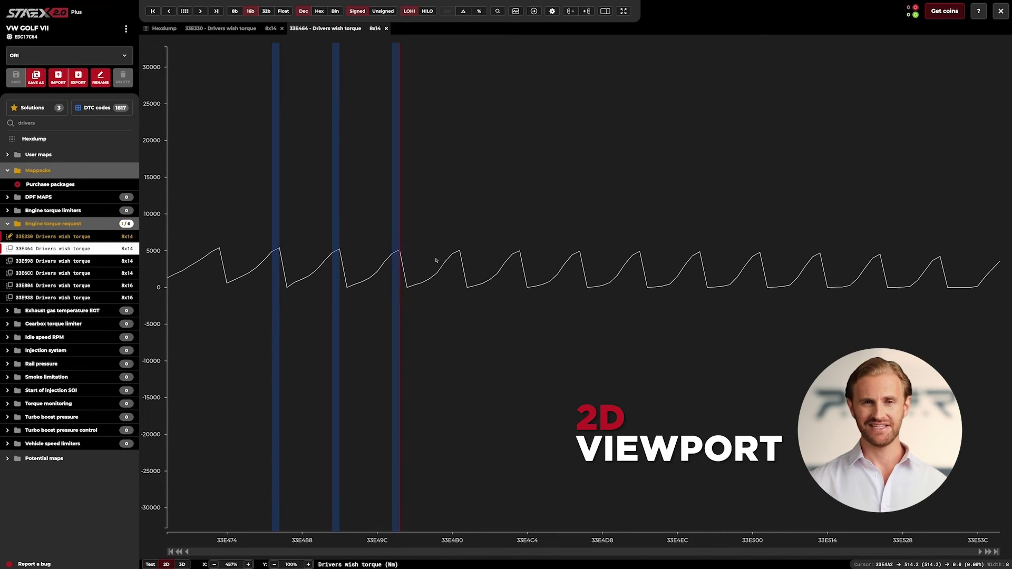
{"action": "left_click", "coordinate": [456, 258], "text": "ctrl"}
{"action": "left_click", "coordinate": [515, 258], "text": "ctrl"}
{"action": "left_click", "coordinate": [576, 259], "text": "ctrl"}
{"action": "left_click", "coordinate": [636, 258], "text": "ctrl"}
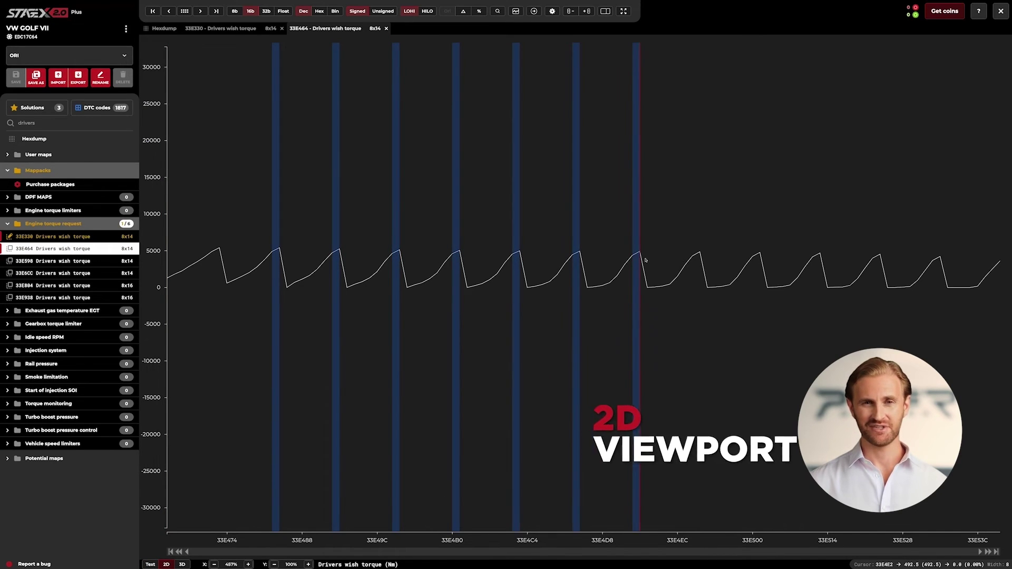
{"action": "left_click", "coordinate": [696, 259], "text": "ctrl"}
{"action": "left_click", "coordinate": [756, 259], "text": "ctrl"}
{"action": "left_click", "coordinate": [816, 258], "text": "ctrl"}
{"action": "left_click", "coordinate": [875, 261], "text": "ctrl"}
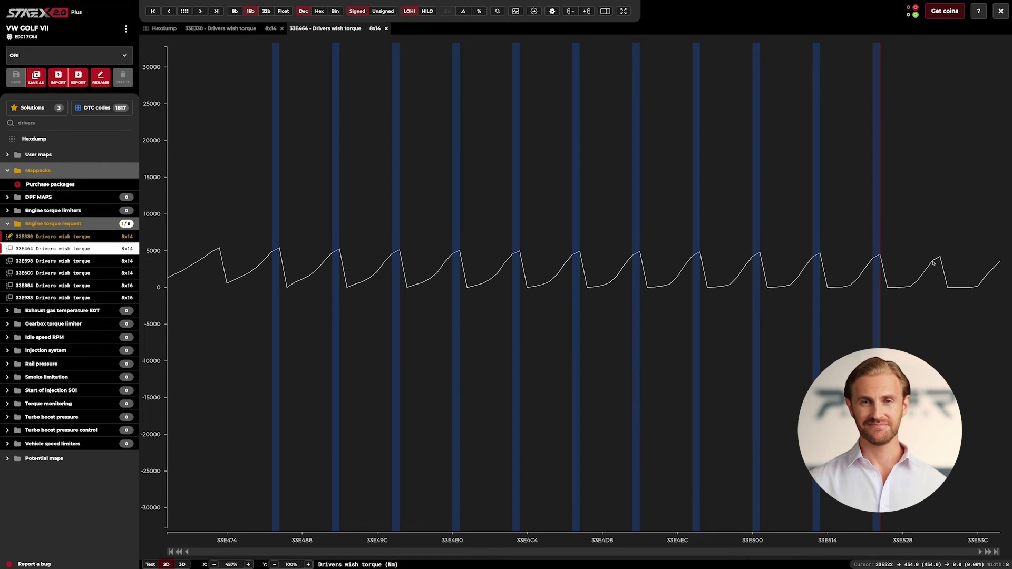
{"action": "left_click", "coordinate": [936, 258], "text": "ctrl"}
{"action": "right_click", "coordinate": [929, 258]}
{"action": "left_click", "coordinate": [948, 341]}
{"action": "left_click", "coordinate": [573, 329]}
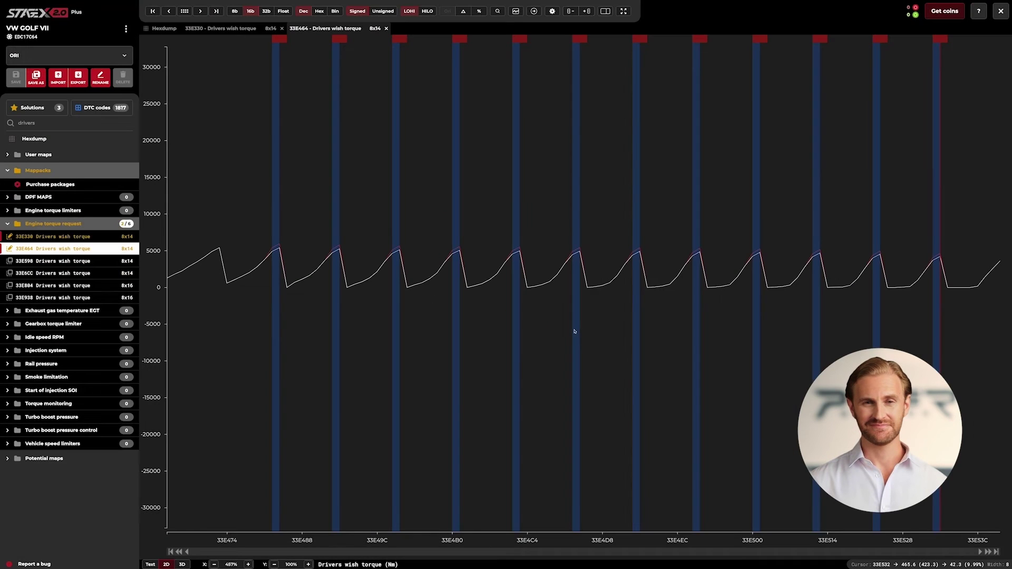
Check the 33E464 map changes in the text and 2D views, and close both Drivers wish torque maps
{"action": "left_click", "coordinate": [150, 565]}
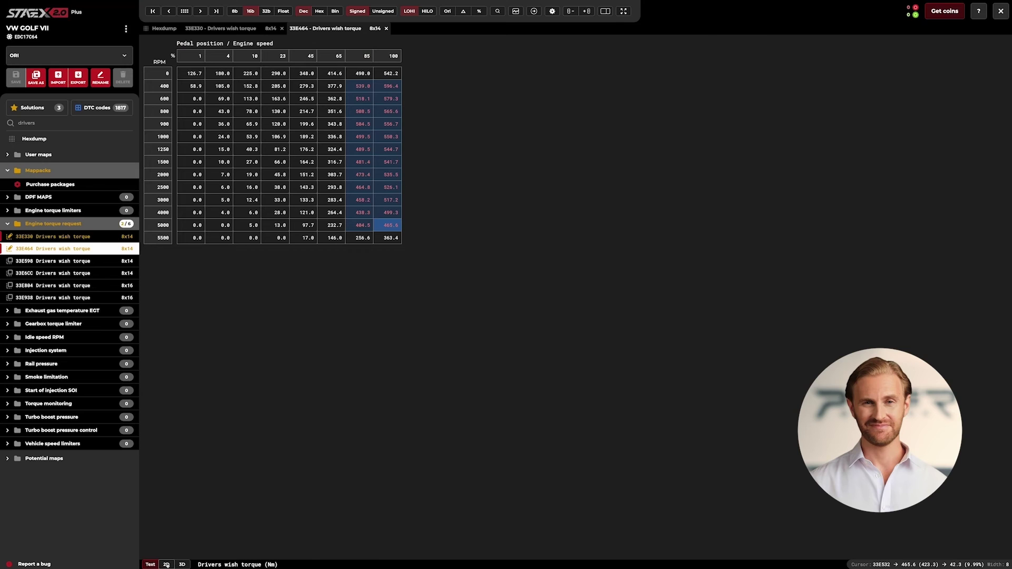
{"action": "left_click", "coordinate": [166, 564]}
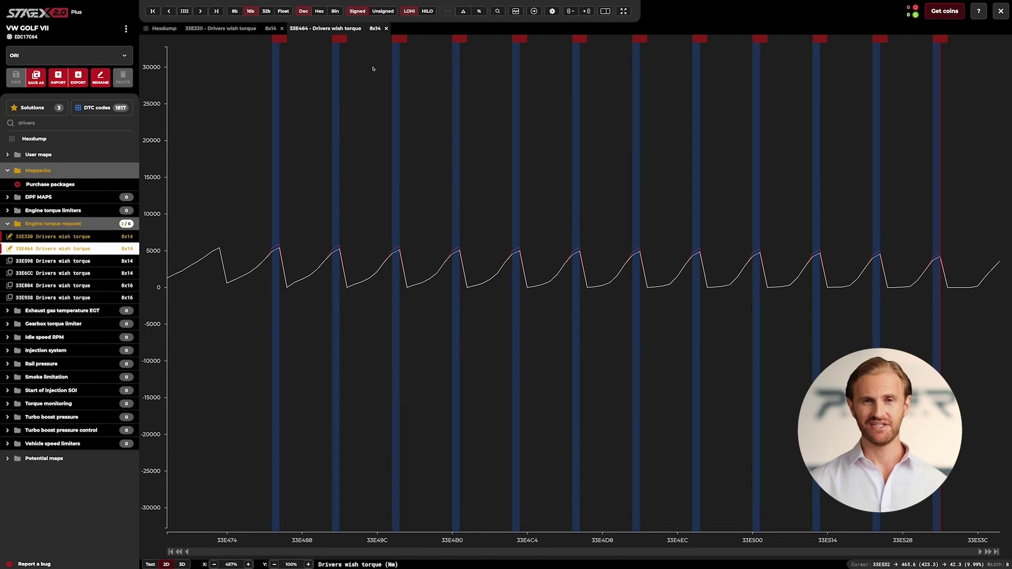
{"action": "left_click", "coordinate": [387, 29]}
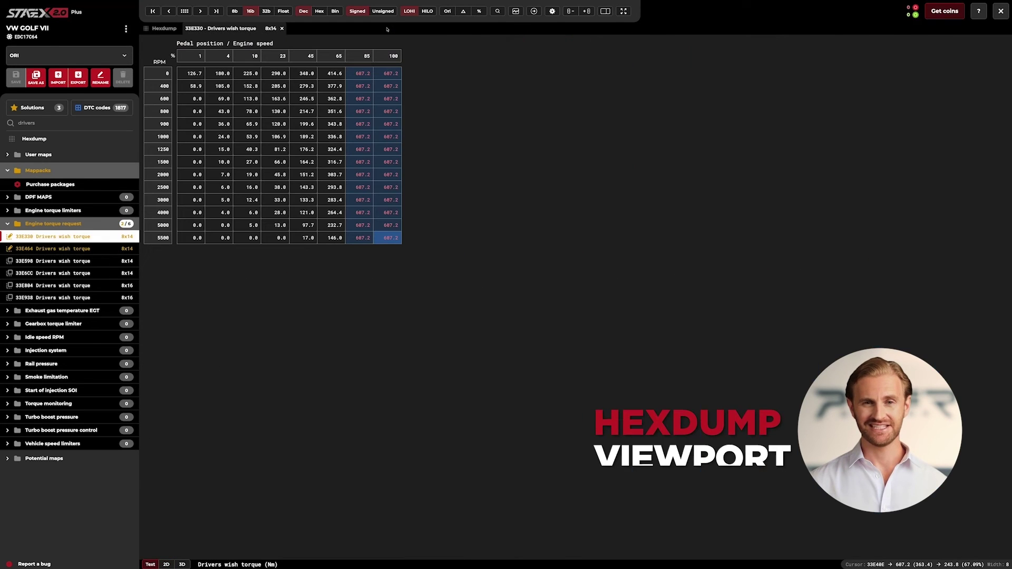
{"action": "left_click", "coordinate": [282, 28]}
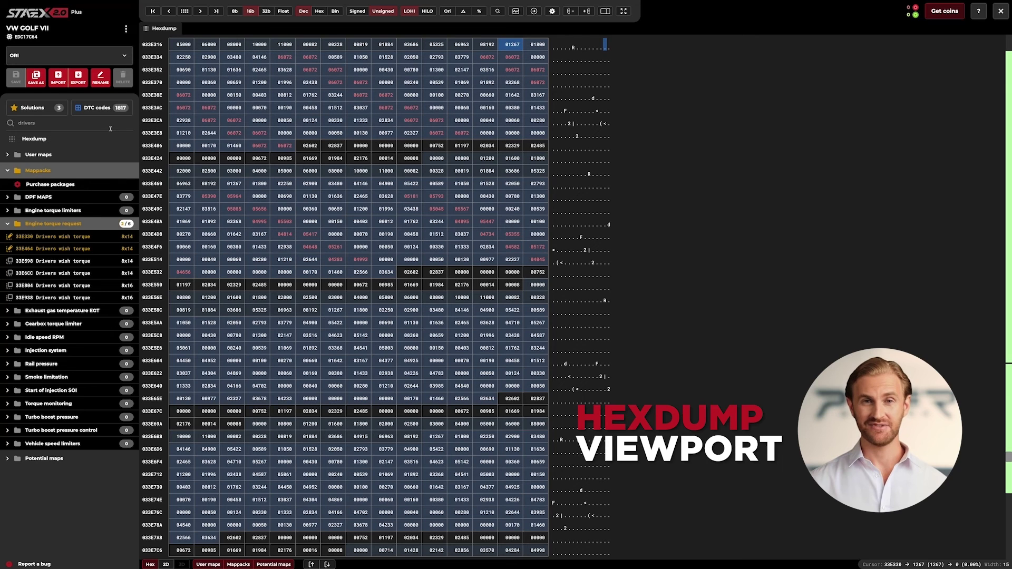
Search the map list for "torque" and jump to the 23x6 Torque limiter 357680 in the hexdump
{"action": "key", "text": "BackSpace"}
{"action": "key", "text": "BackSpace"}
{"action": "key", "text": "BackSpace"}
{"action": "key", "text": "BackSpace"}
{"action": "key", "text": "BackSpace"}
{"action": "key", "text": "BackSpace"}
{"action": "type", "text": "torque"}
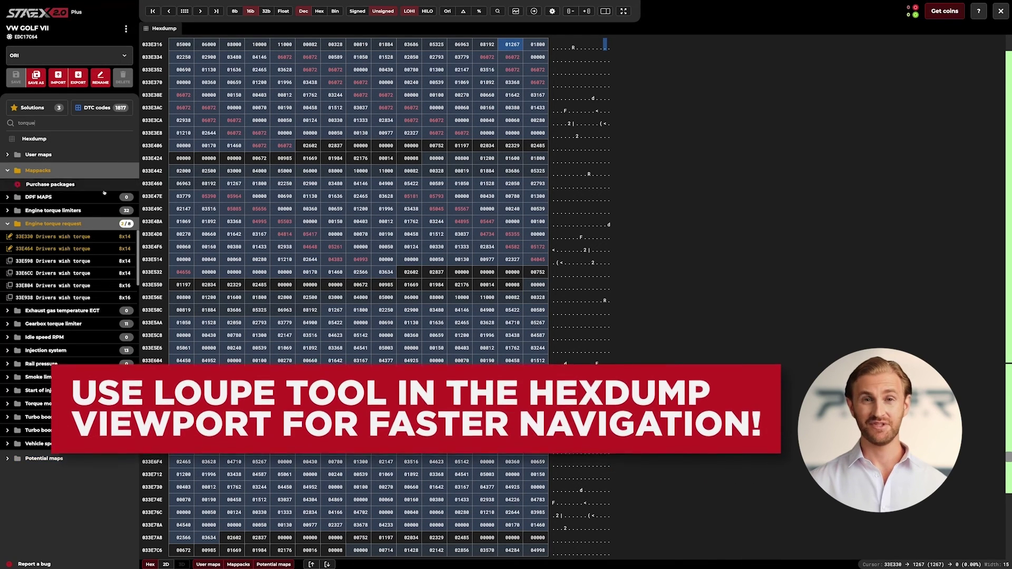
{"action": "left_click", "coordinate": [53, 211]}
{"action": "scroll", "coordinate": [125, 256], "scroll_direction": "down", "scroll_amount": 10}
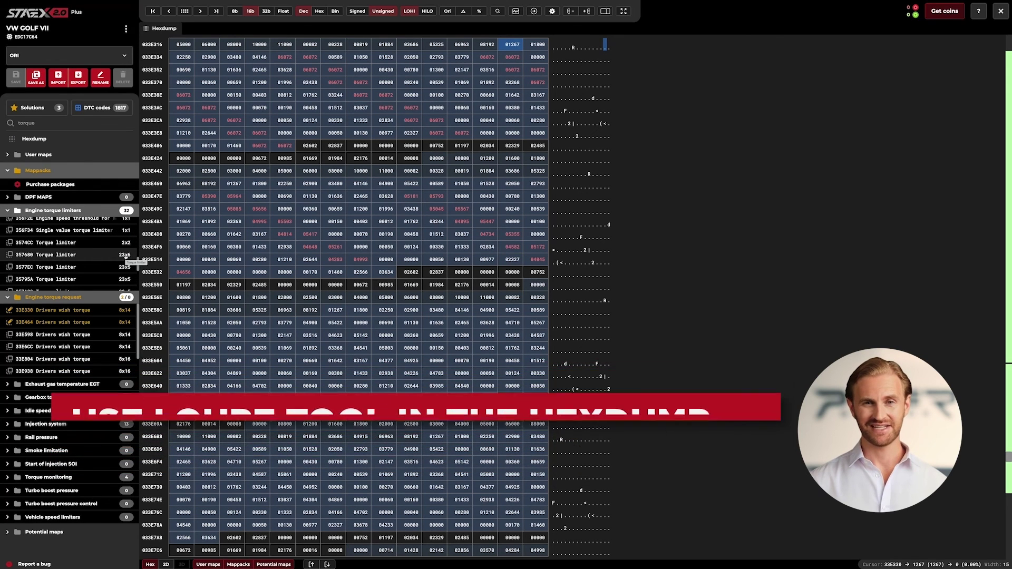
{"action": "left_click", "coordinate": [126, 255]}
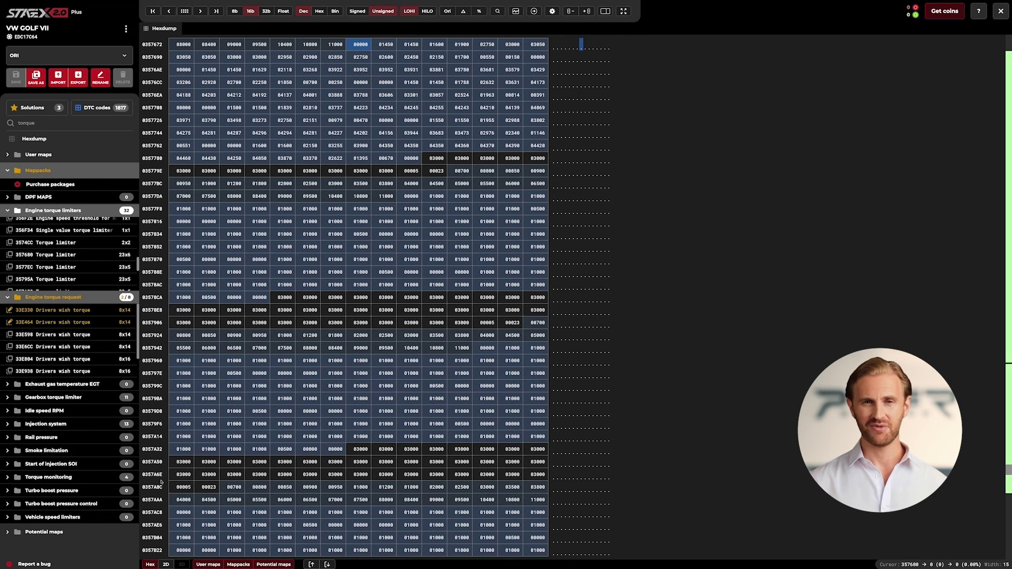
Show the hexdump as a 2D graph and turn off the display of mappacks in the hexdump
{"action": "left_click", "coordinate": [166, 564]}
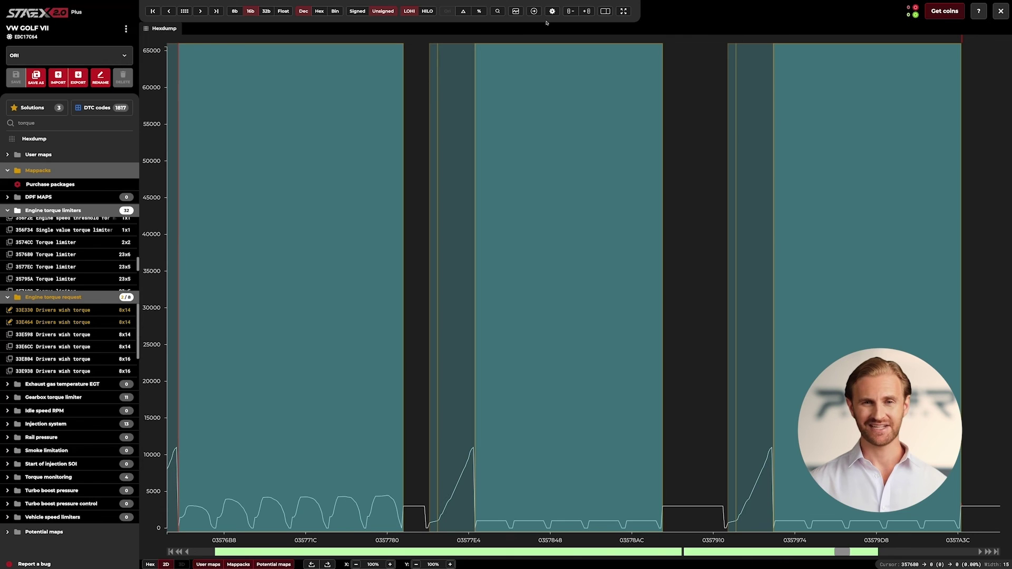
{"action": "left_click", "coordinate": [552, 12]}
{"action": "left_click", "coordinate": [326, 194]}
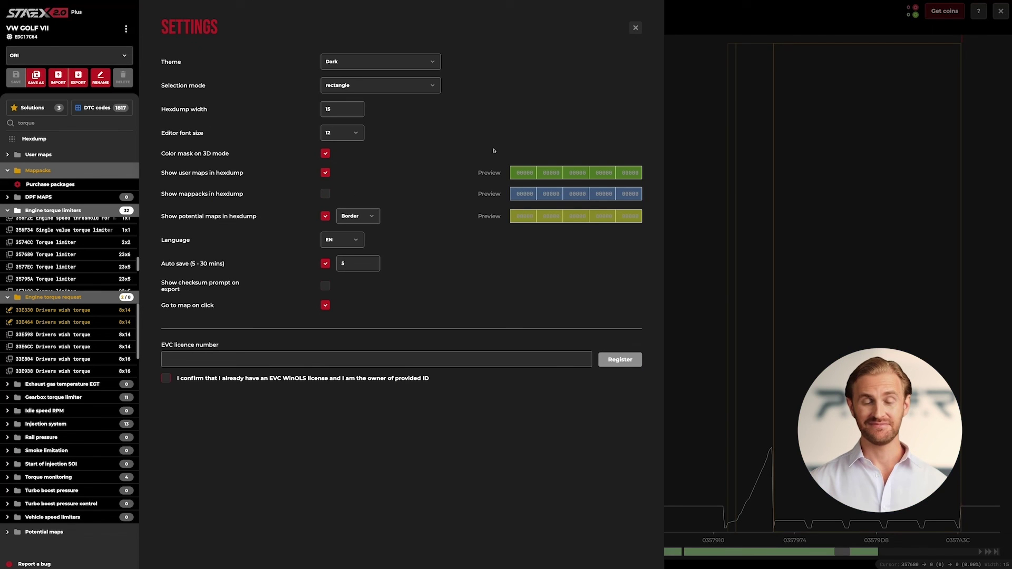
{"action": "left_click", "coordinate": [635, 28]}
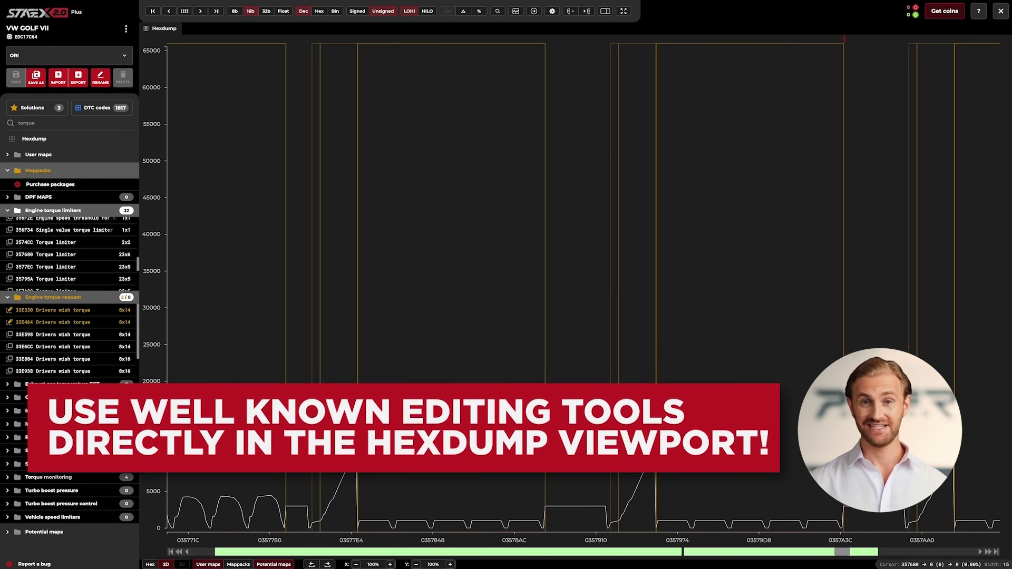
Select the whole Bosch 3D LoHi 23x5 block of the 3577EC Torque limiter, including its axes, and increase it by 15 percent
{"action": "scroll", "coordinate": [588, 191], "scroll_direction": "right", "scroll_amount": 3}
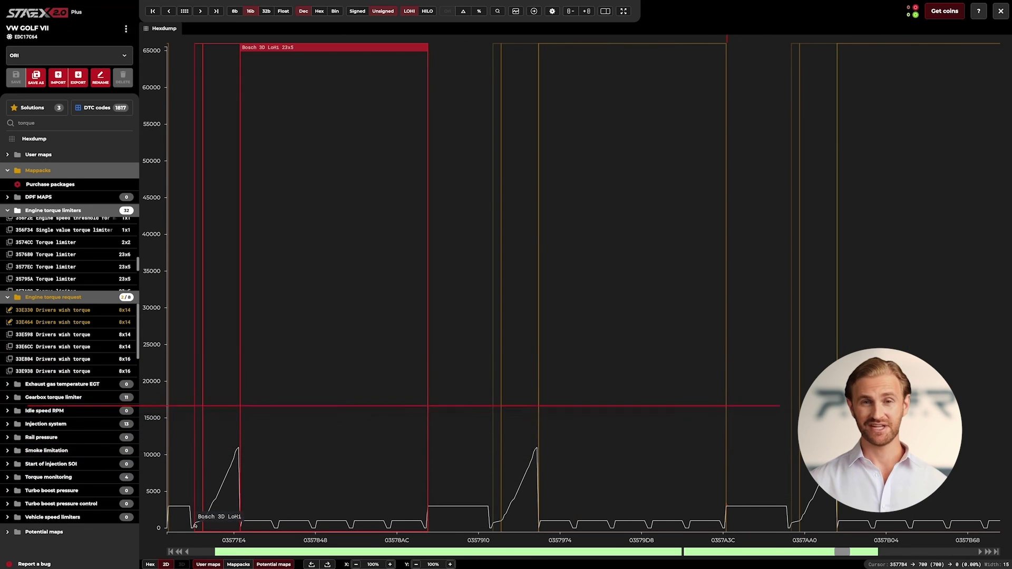
{"action": "left_click_drag", "start_coordinate": [195, 526], "coordinate": [421, 524]}
{"action": "right_click", "coordinate": [420, 523]}
{"action": "key", "text": "percent"}
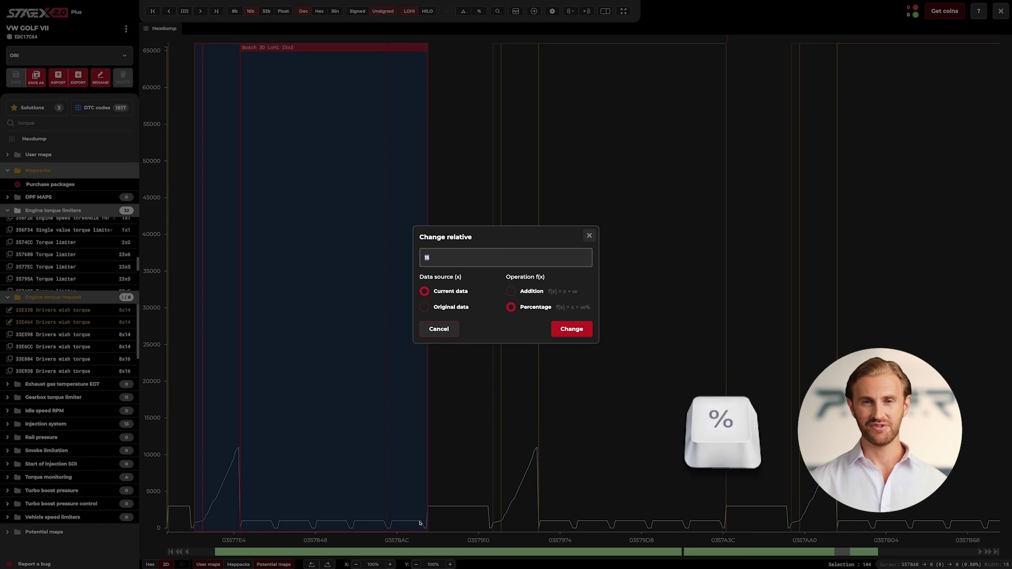
{"action": "key", "text": "Return"}
Copy the changed block, paste it over the next two 23x5 torque limiter blocks and clear the selection
{"action": "right_click", "coordinate": [403, 405]}
{"action": "left_click", "coordinate": [416, 412]}
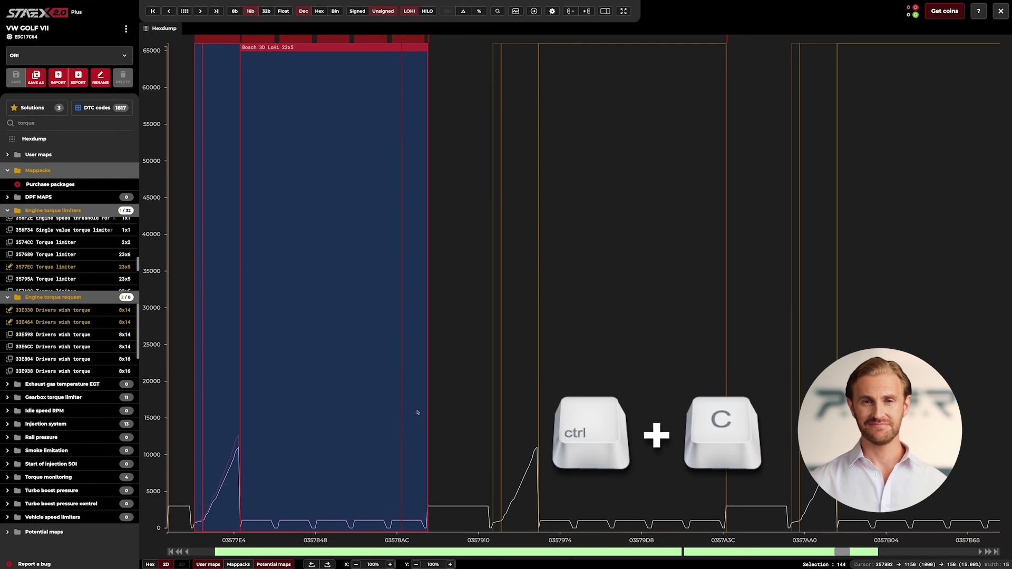
{"action": "key", "text": "ctrl+v"}
{"action": "scroll", "coordinate": [506, 464], "scroll_direction": "right", "scroll_amount": 5}
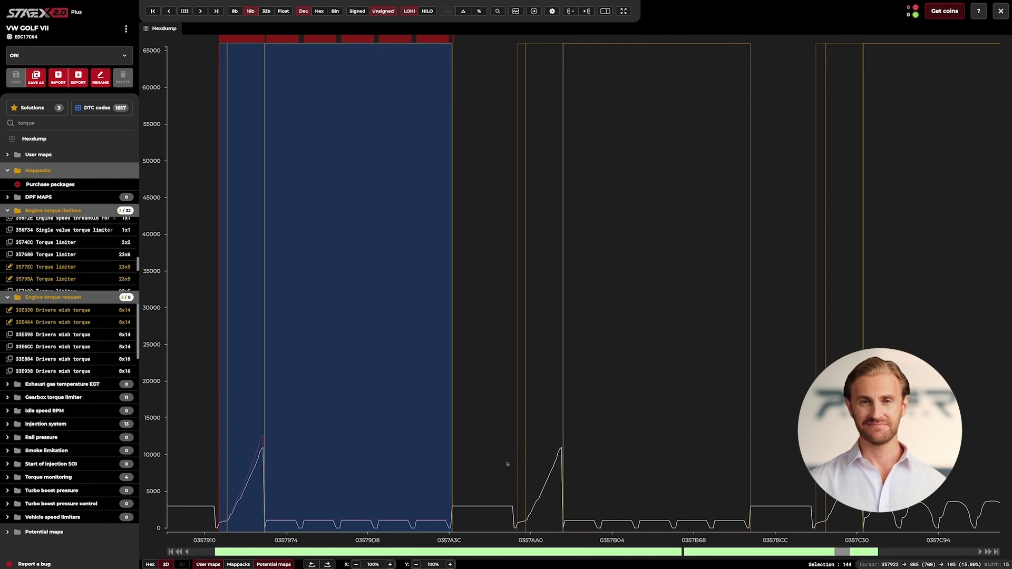
{"action": "right_click", "coordinate": [517, 462]}
{"action": "left_click", "coordinate": [535, 452]}
{"action": "scroll", "coordinate": [553, 458], "scroll_direction": "left", "scroll_amount": 3}
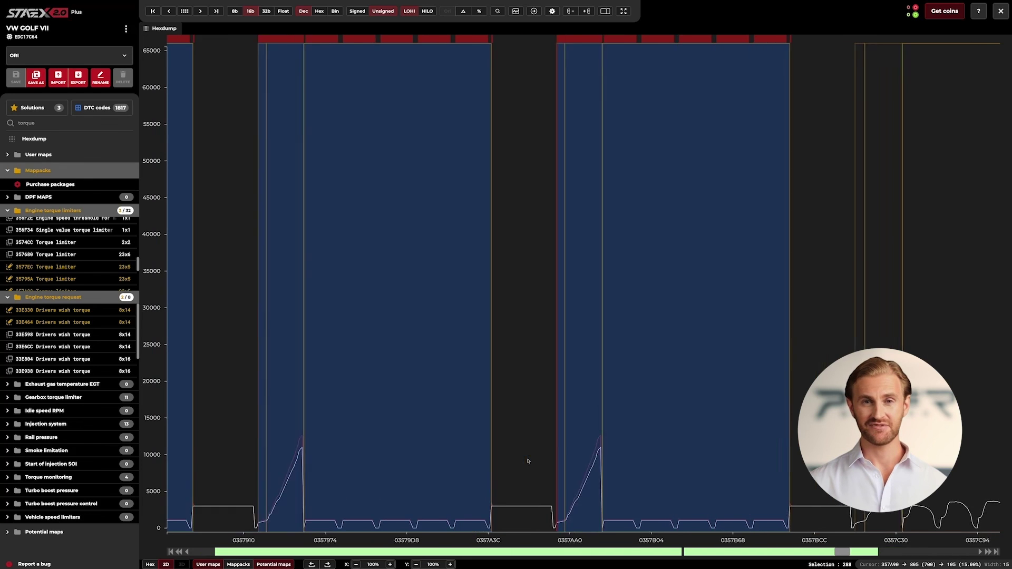
{"action": "key", "text": "Delete"}
{"action": "scroll", "coordinate": [578, 462], "scroll_direction": "left", "scroll_amount": 3}
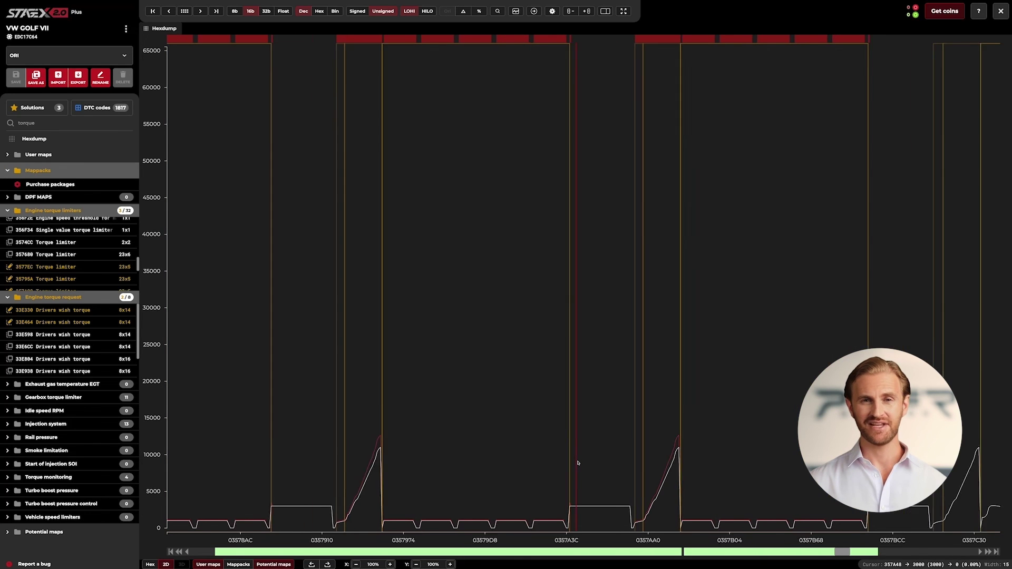
{"action": "scroll", "coordinate": [577, 463], "scroll_direction": "right", "scroll_amount": 4}
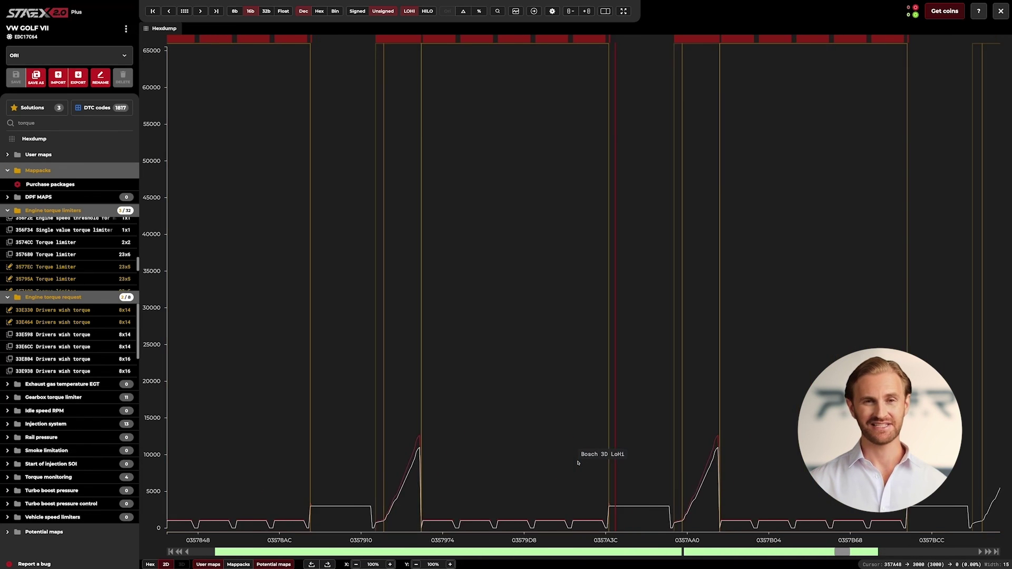